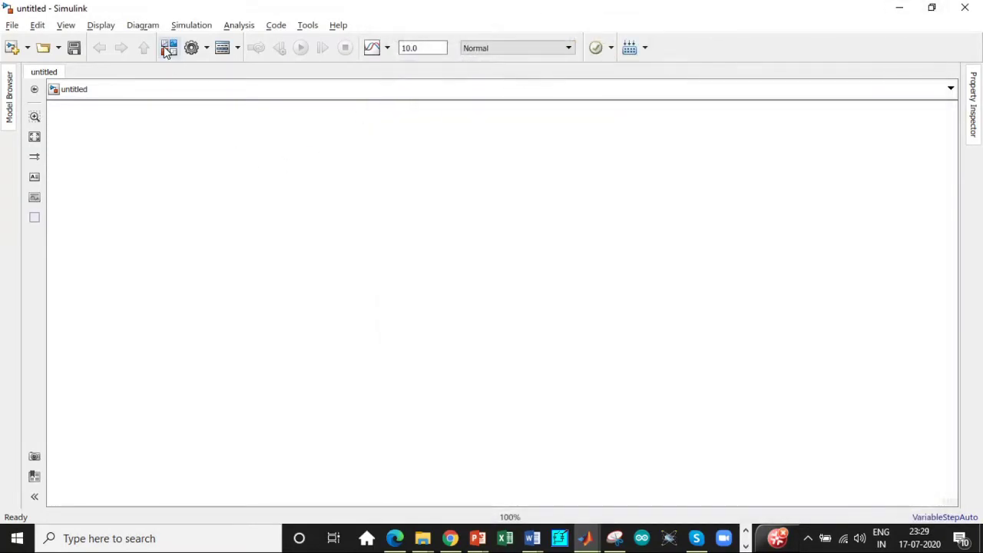
# Search the Library Browser for 'AC voltage' and add the AC Voltage Source block to the untitled model.
pyautogui.click(169, 49)
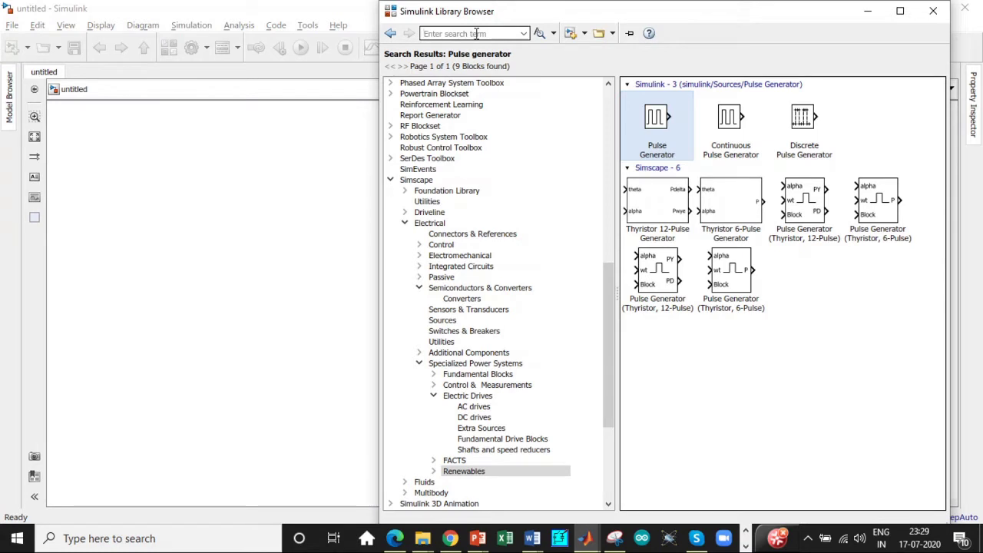
pyautogui.write('ac')
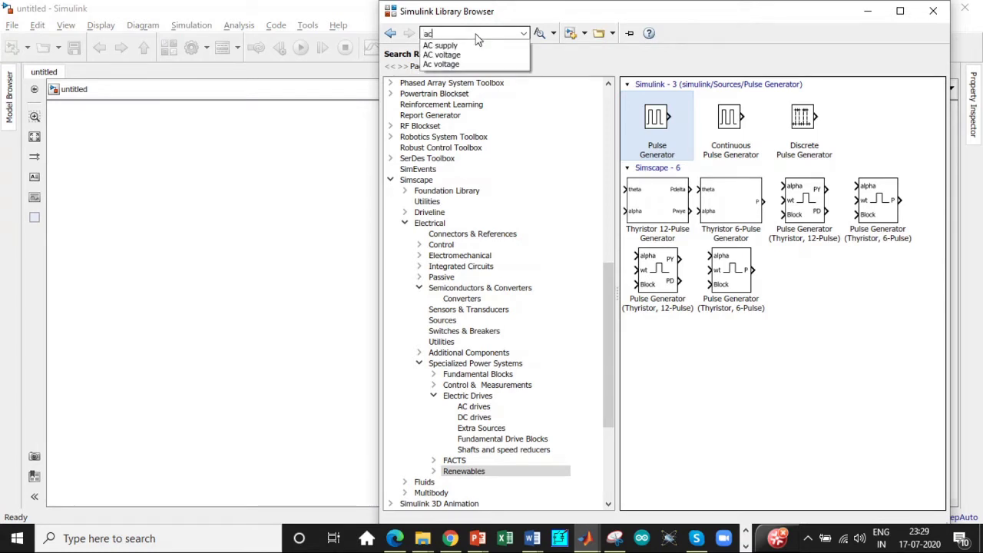
pyautogui.click(465, 54)
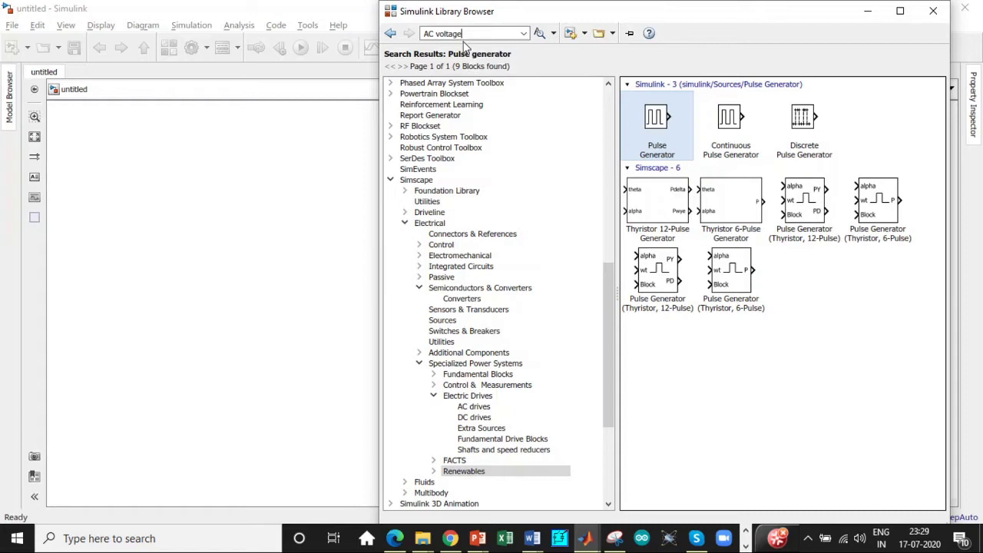
pyautogui.press('Return')
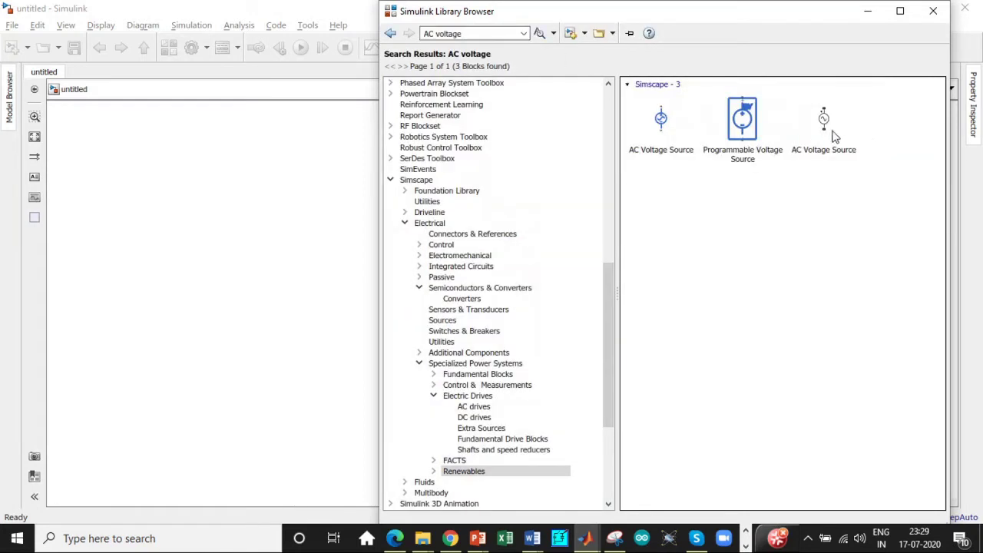
pyautogui.click(835, 136)
pyautogui.rightClick(835, 124)
pyautogui.click(845, 130)
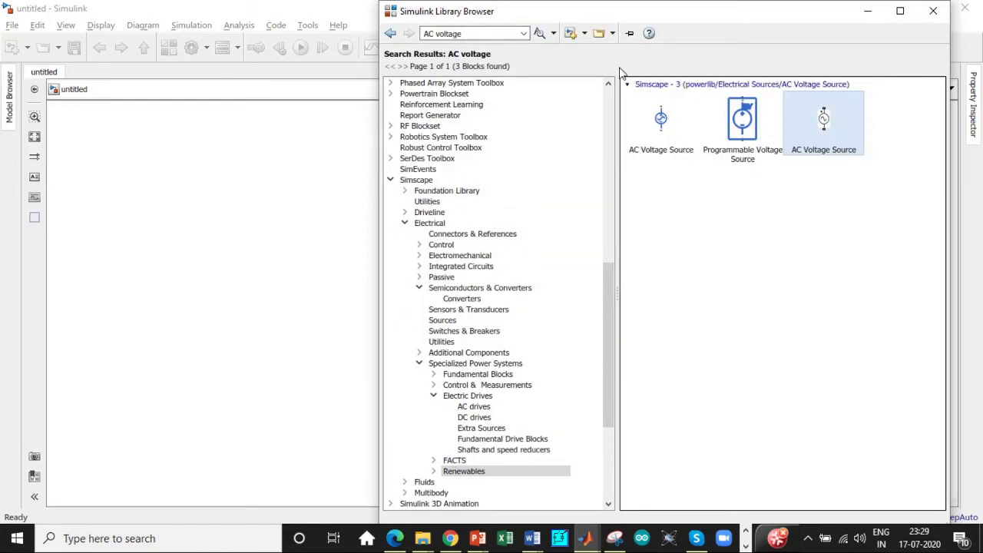
# Search for 'powergui' and inspect the powergui and Voltage Measurement blocks.
pyautogui.click(477, 33)
pyautogui.write('pow')
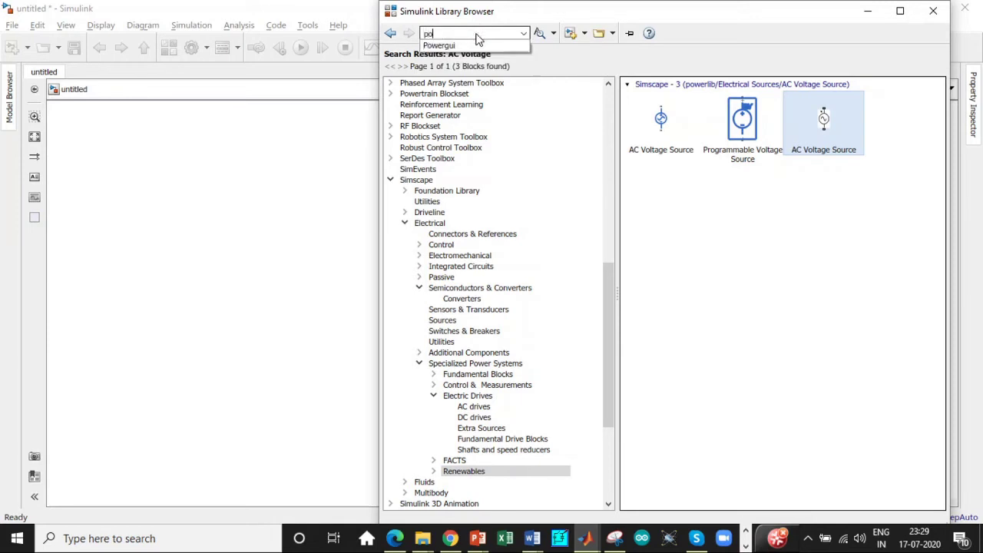
pyautogui.click(445, 45)
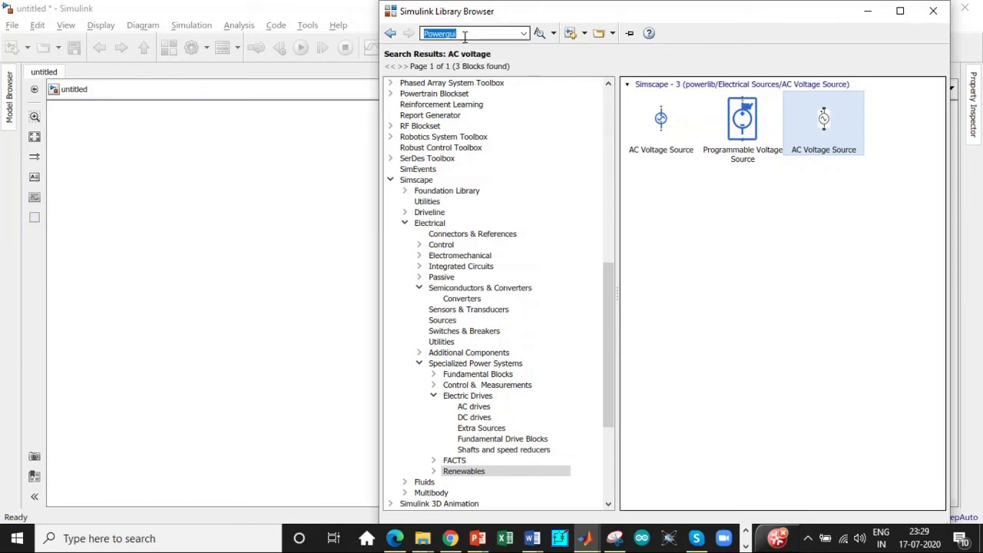
pyautogui.click(664, 107)
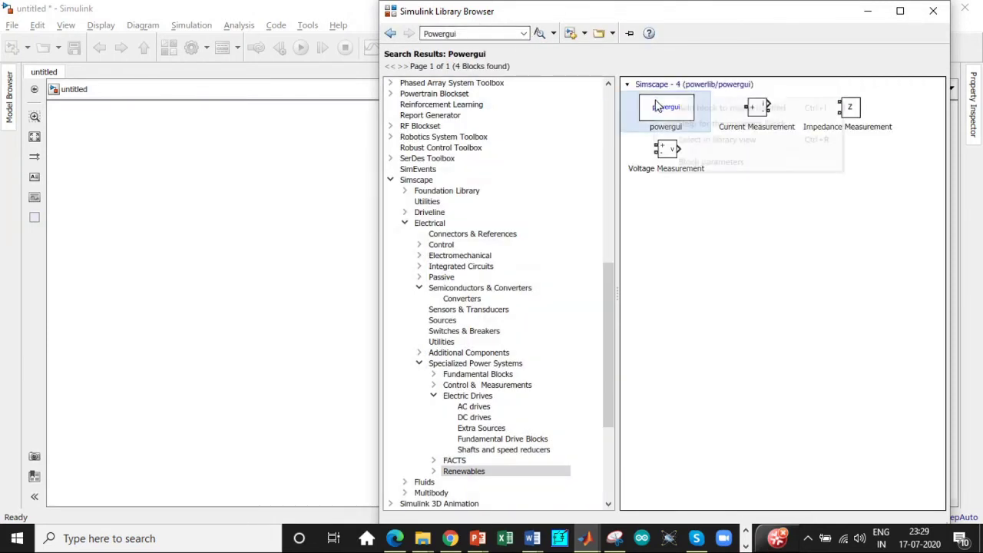
pyautogui.rightClick(665, 104)
pyautogui.click(674, 156)
pyautogui.rightClick(674, 156)
pyautogui.click(549, 59)
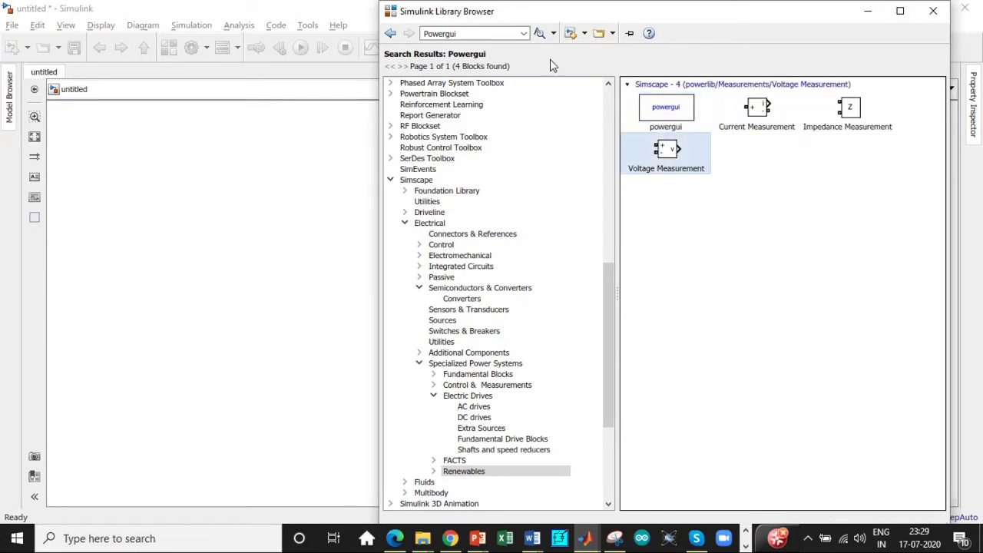
# Search the library for 'Thyristor' and inspect the Thyristor block.
pyautogui.doubleClick(488, 37)
pyautogui.press('BackSpace')
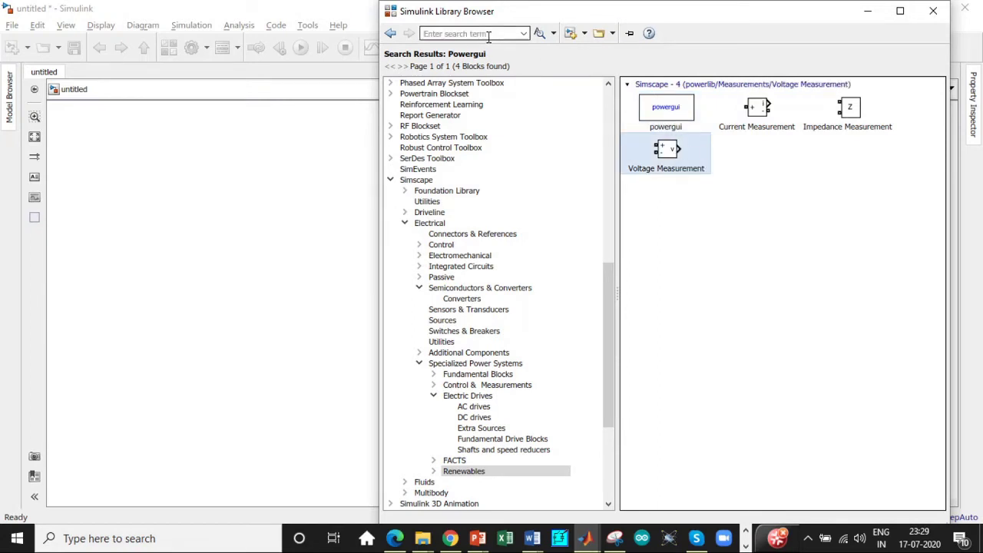
pyautogui.write('Thyr')
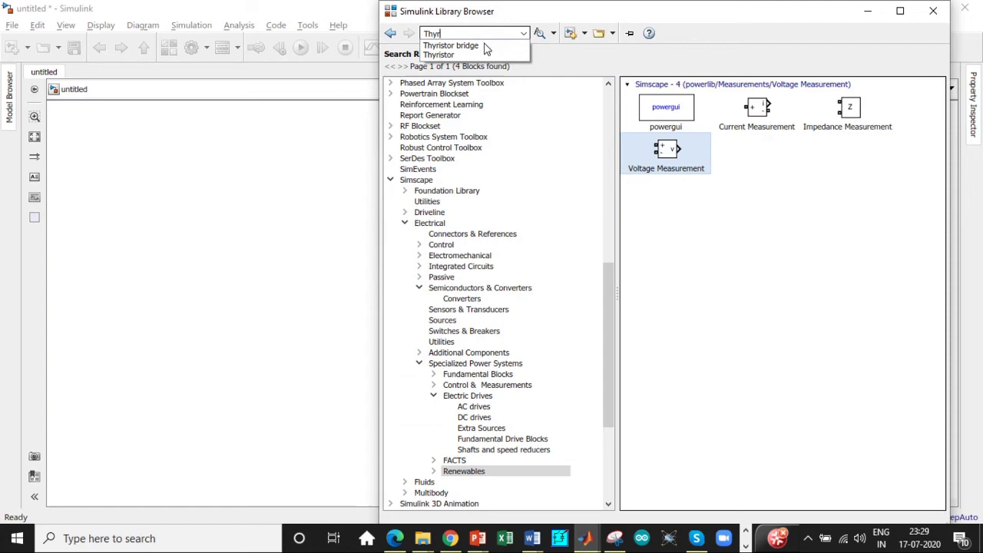
pyautogui.click(472, 56)
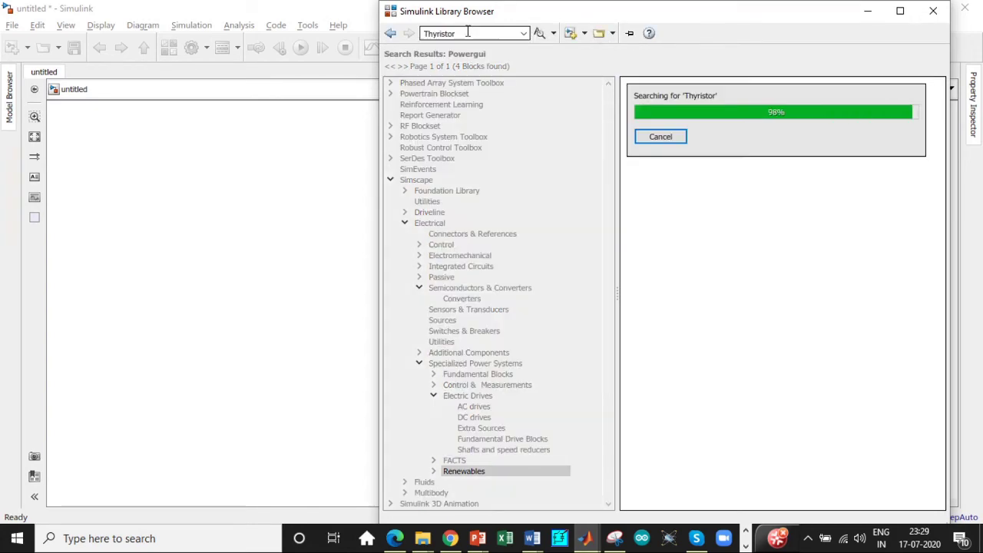
pyautogui.scroll(-5, 791, 261)
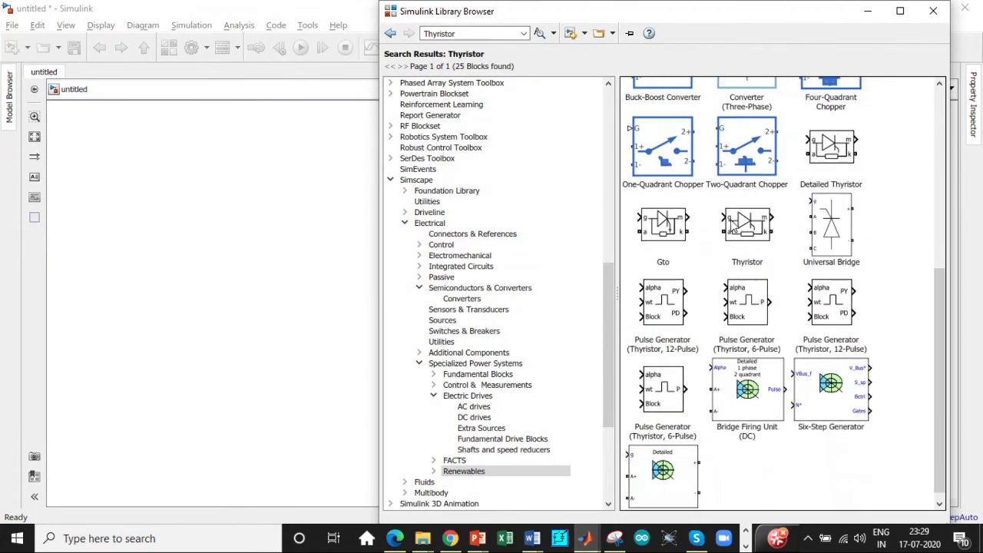
pyautogui.rightClick(733, 226)
pyautogui.press('Escape')
# Search the library for 'Pulse generator' and inspect the Pulse Generator block.
pyautogui.click(484, 32)
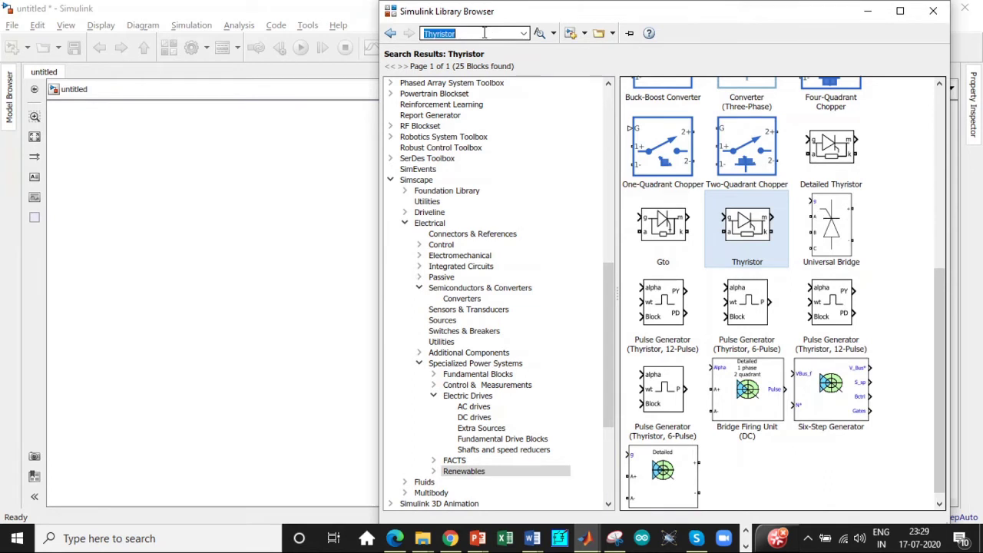
pyautogui.write('puls')
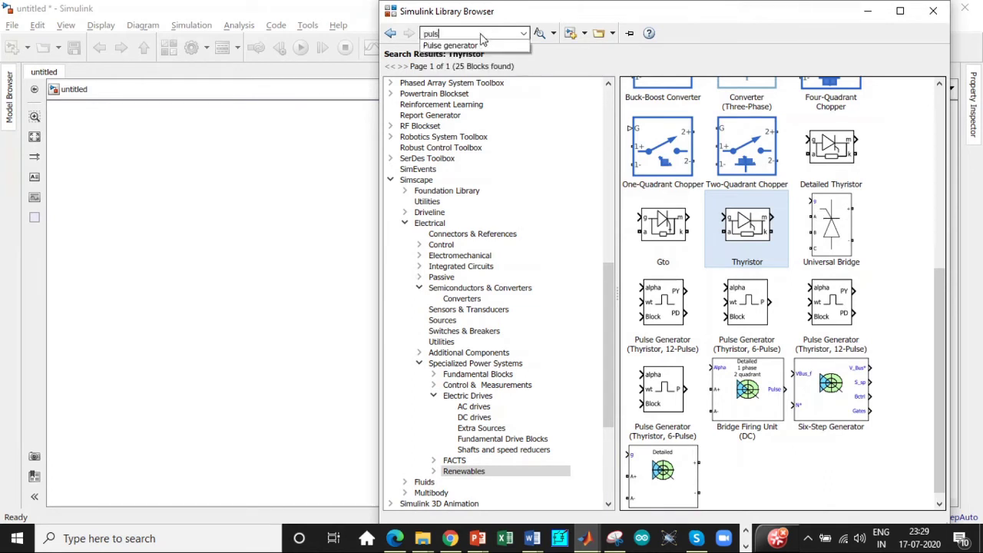
pyautogui.click(478, 44)
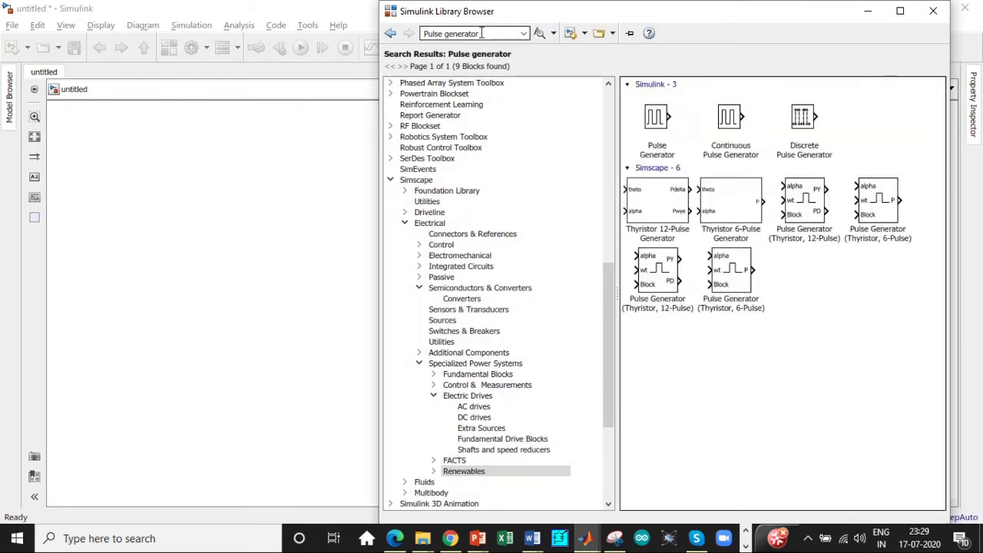
pyautogui.click(656, 123)
pyautogui.rightClick(655, 121)
pyautogui.press('Escape')
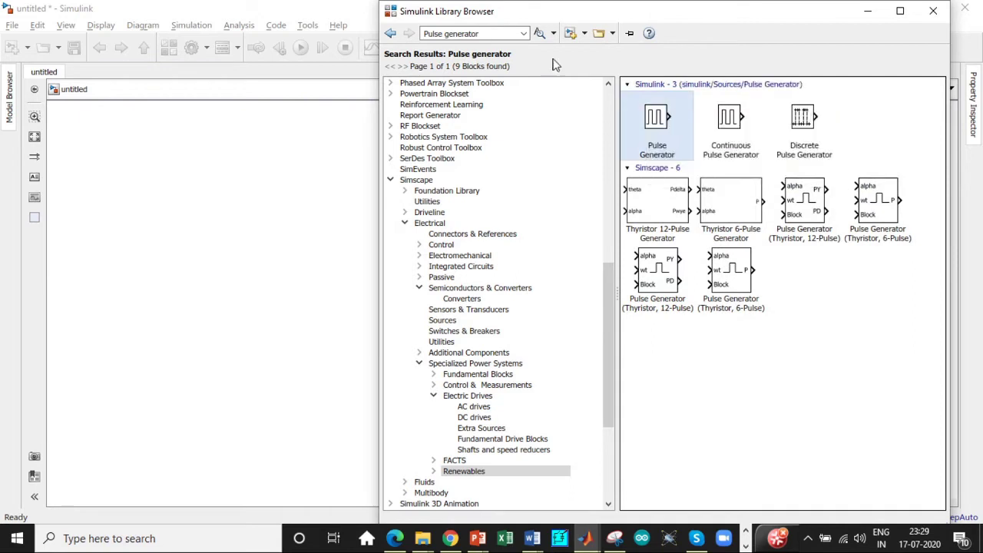
pyautogui.click(489, 34)
# Look up the Series RLC Branch block in the library.
pyautogui.press('BackSpace')
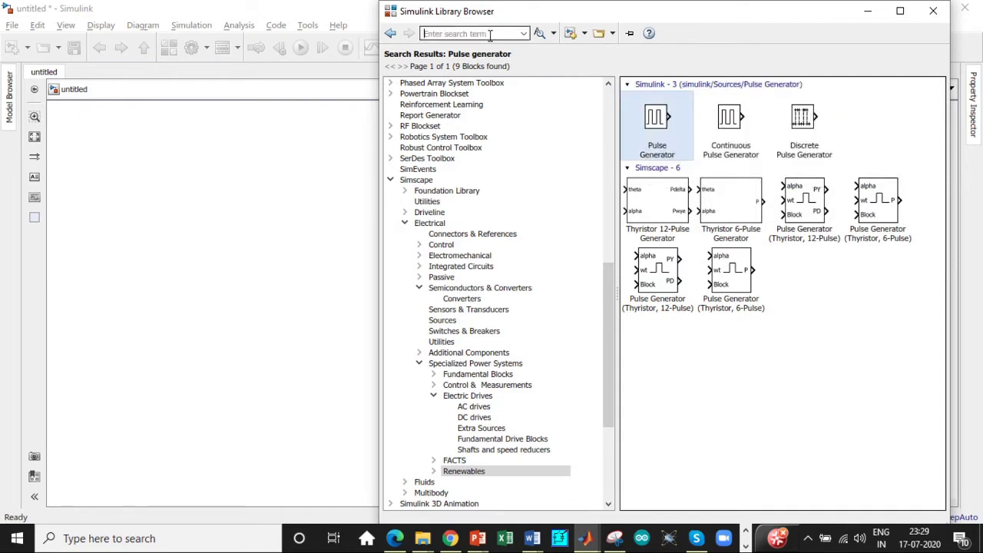
pyautogui.write('se')
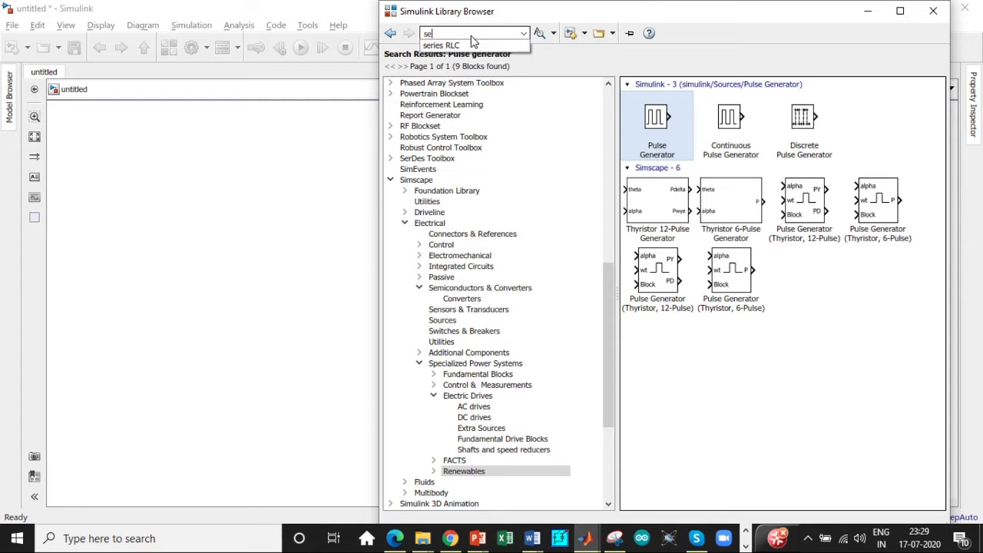
pyautogui.click(475, 44)
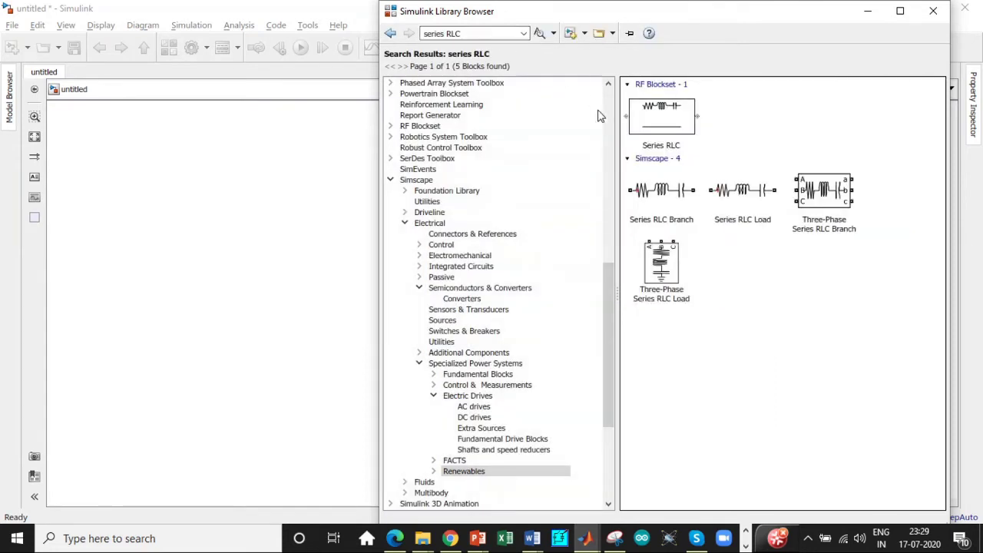
pyautogui.click(661, 190)
pyautogui.rightClick(684, 188)
pyautogui.click(522, 49)
# Search the library for 'Mean' blocks.
pyautogui.tripleClick(472, 33)
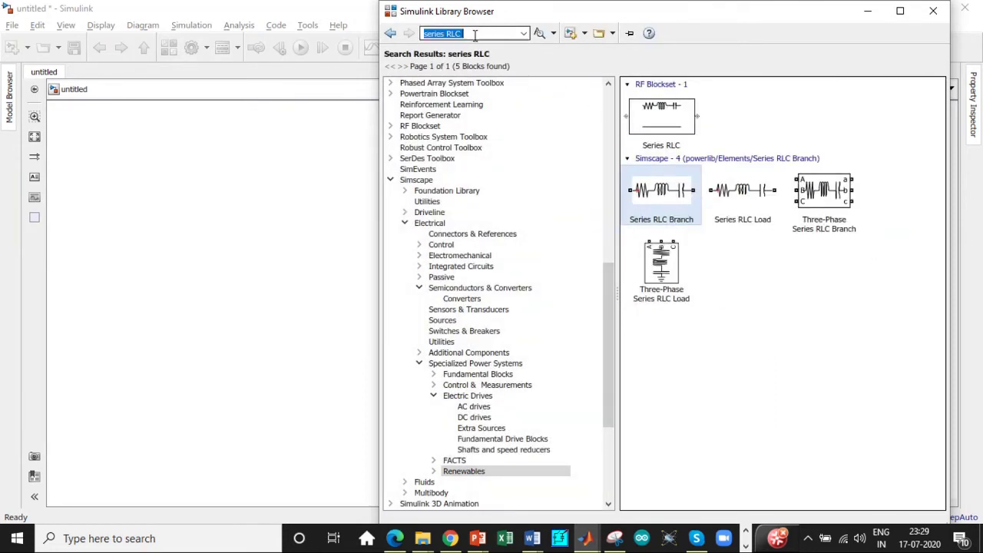
pyautogui.press('BackSpace')
pyautogui.write('Mean')
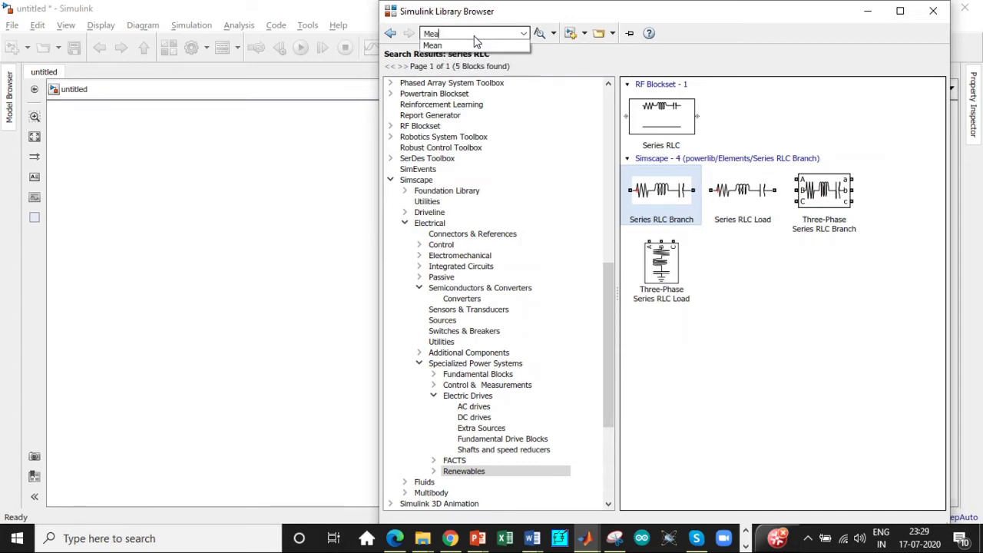
pyautogui.click(470, 37)
pyautogui.press('Return')
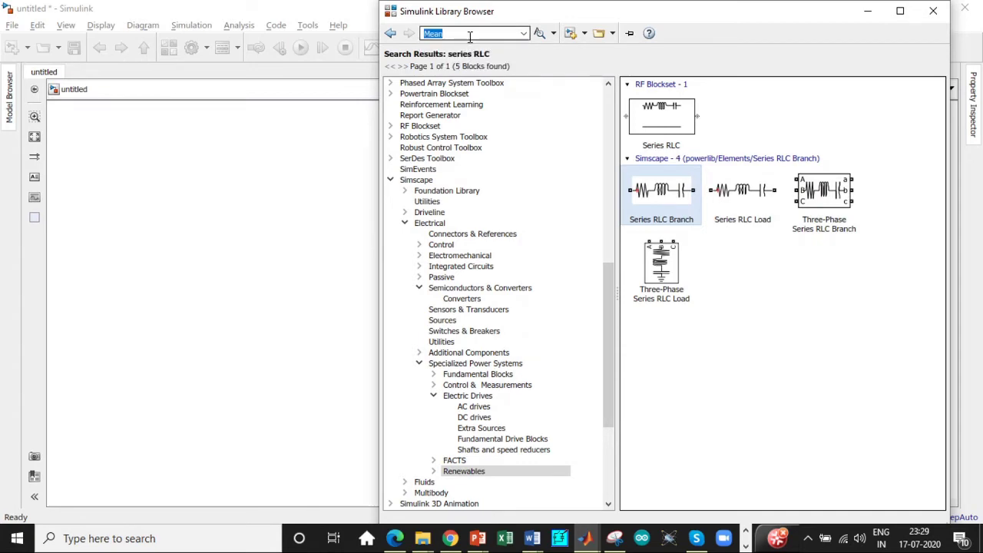
# Pick the RMS block from the results and add the Mean block to the untitled model.
pyautogui.scroll(-3, 841, 240)
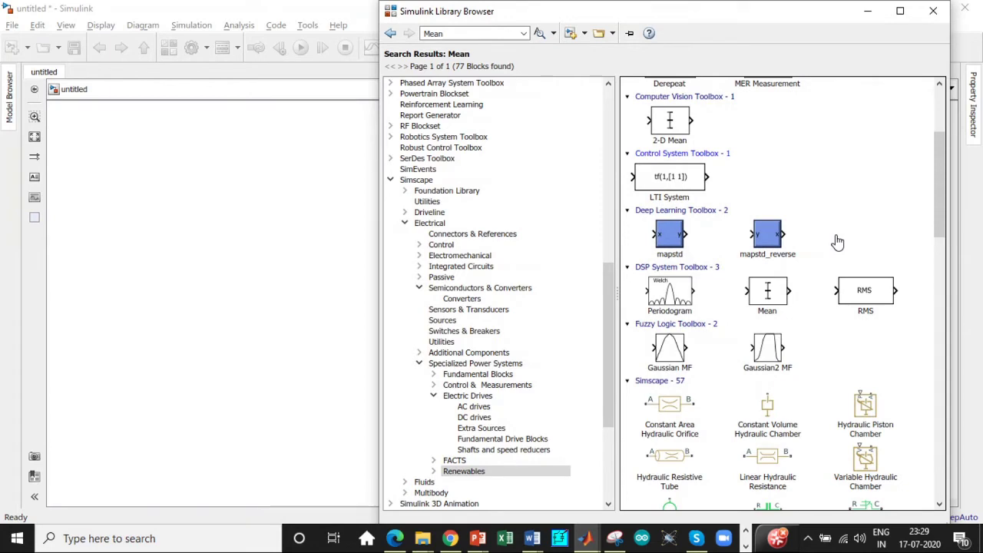
pyautogui.scroll(-2, 839, 240)
pyautogui.scroll(-3, 867, 219)
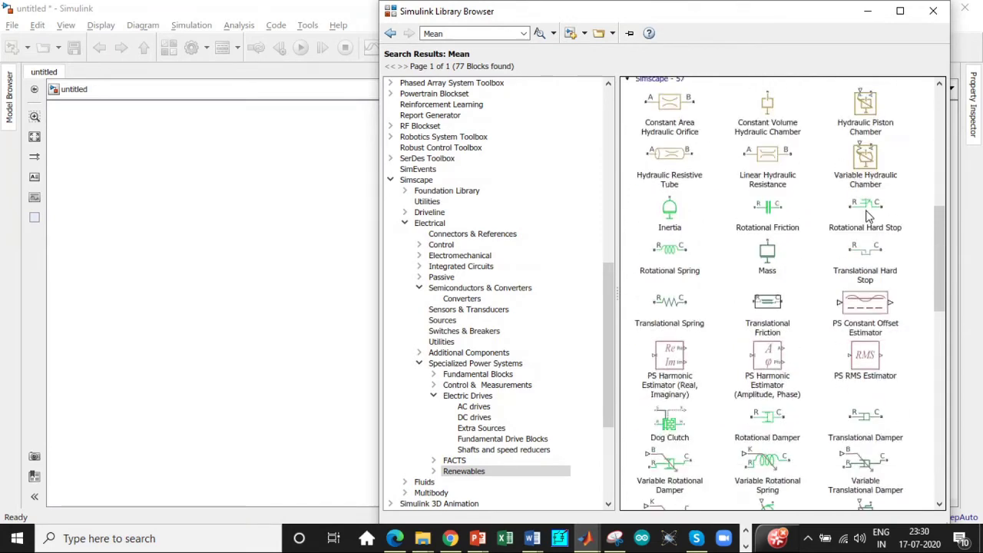
pyautogui.scroll(-8, 866, 217)
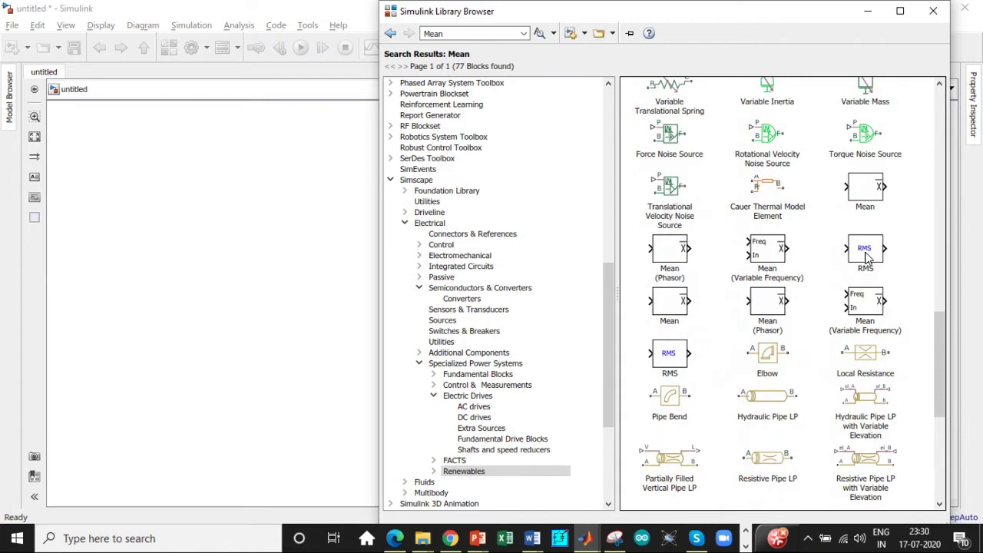
pyautogui.click(867, 257)
pyautogui.rightClick(868, 258)
pyautogui.click(875, 259)
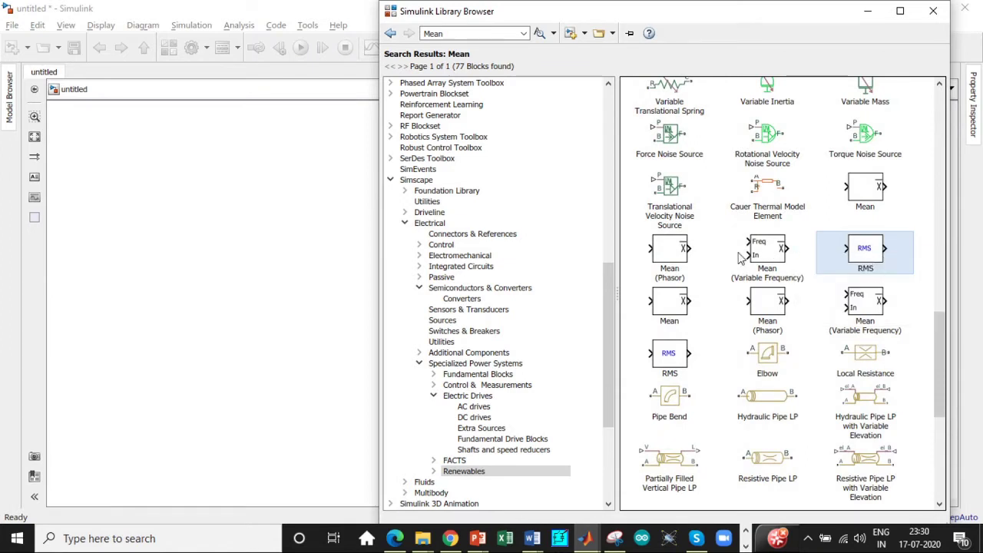
pyautogui.rightClick(673, 299)
pyautogui.click(706, 303)
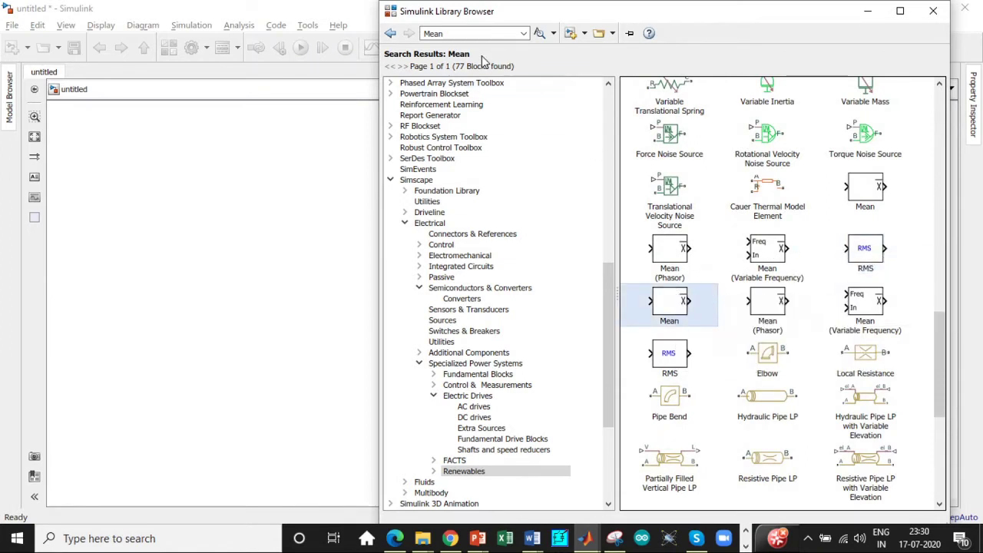
# Search for 'display', check the Display blocks, and add the Scope block to the untitled model.
pyautogui.doubleClick(474, 34)
pyautogui.write('d')
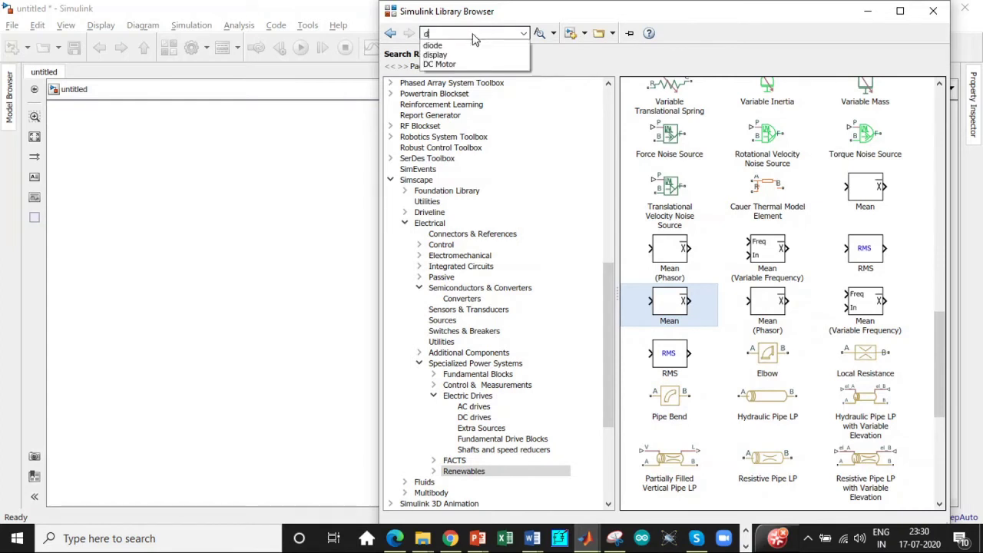
pyautogui.write('isplay')
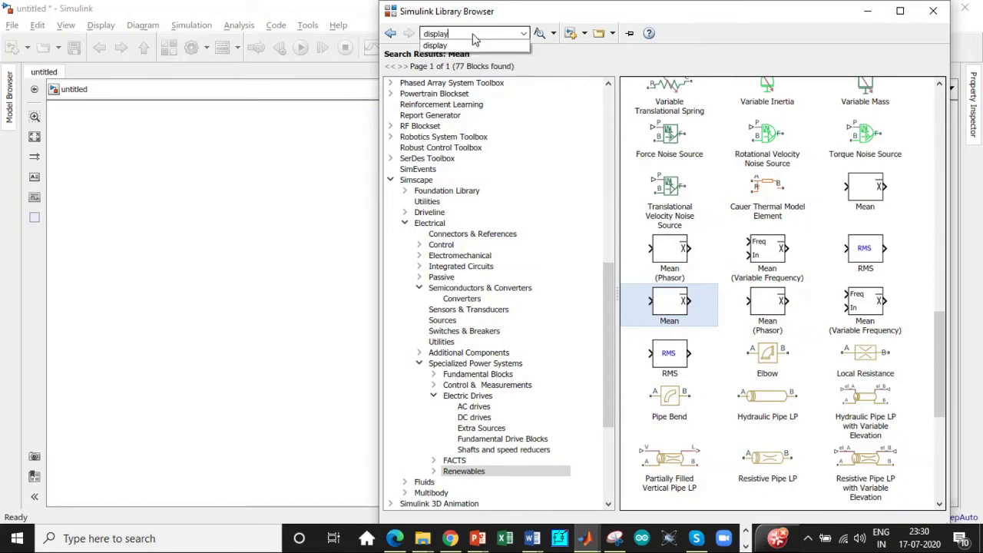
pyautogui.press('Return')
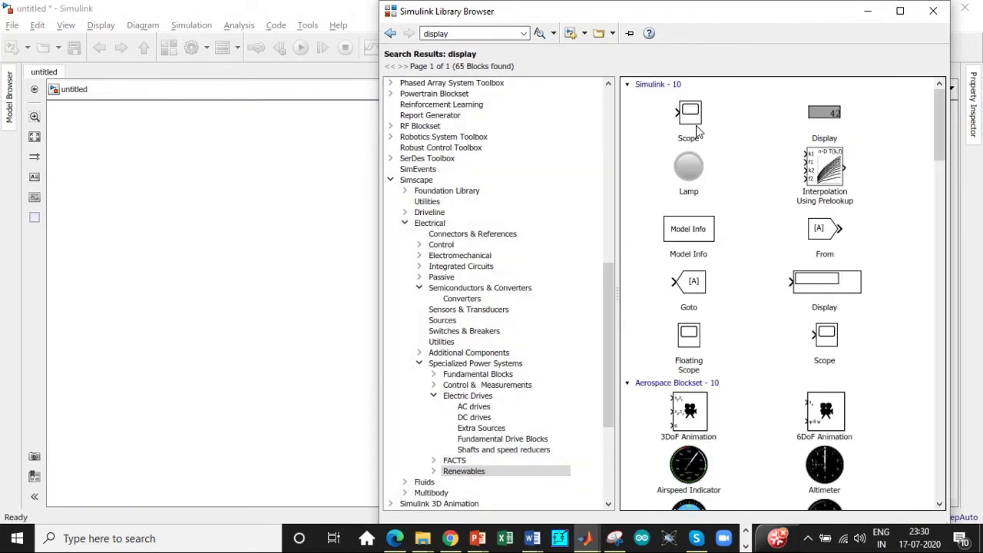
pyautogui.rightClick(818, 283)
pyautogui.press('Escape')
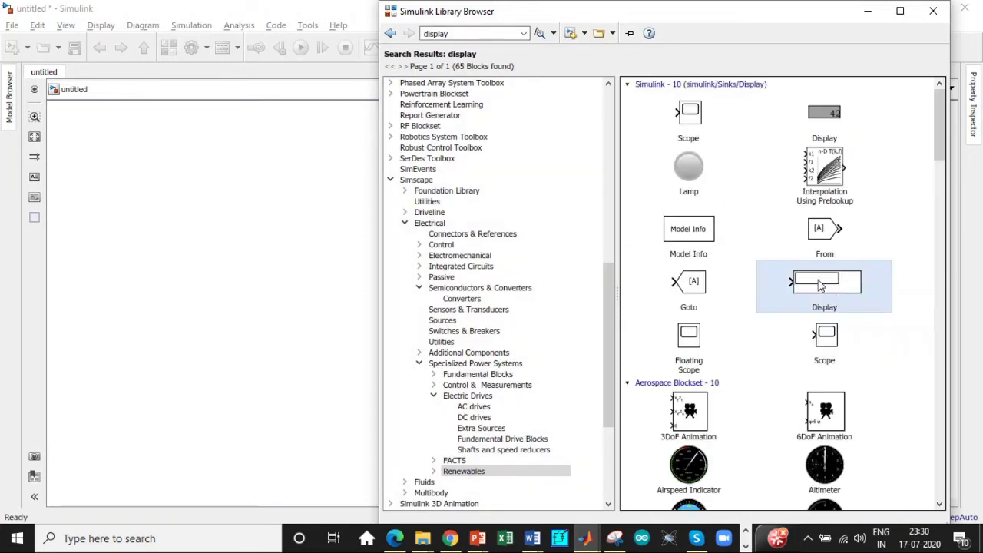
pyautogui.rightClick(820, 286)
pyautogui.press('Escape')
pyautogui.click(692, 114)
pyautogui.rightClick(692, 113)
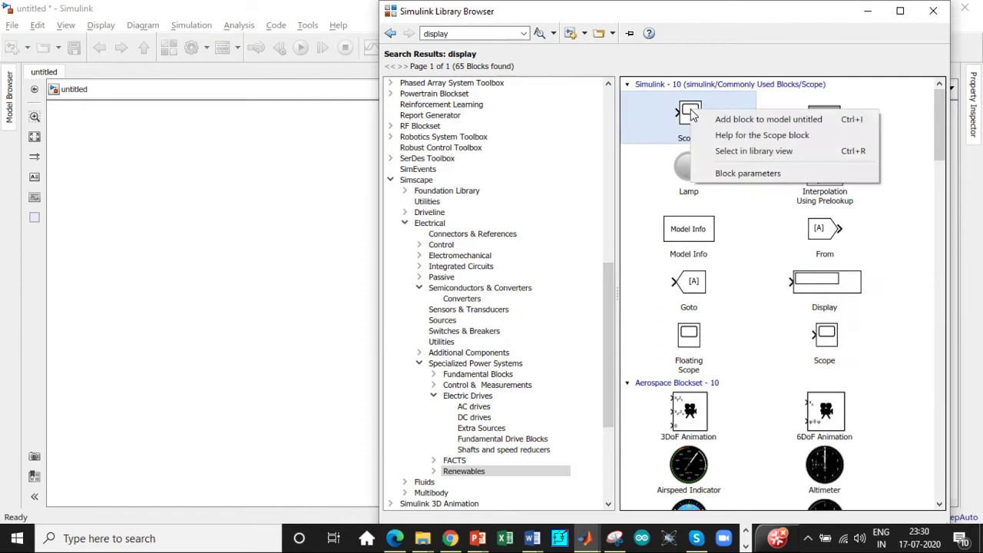
pyautogui.click(714, 119)
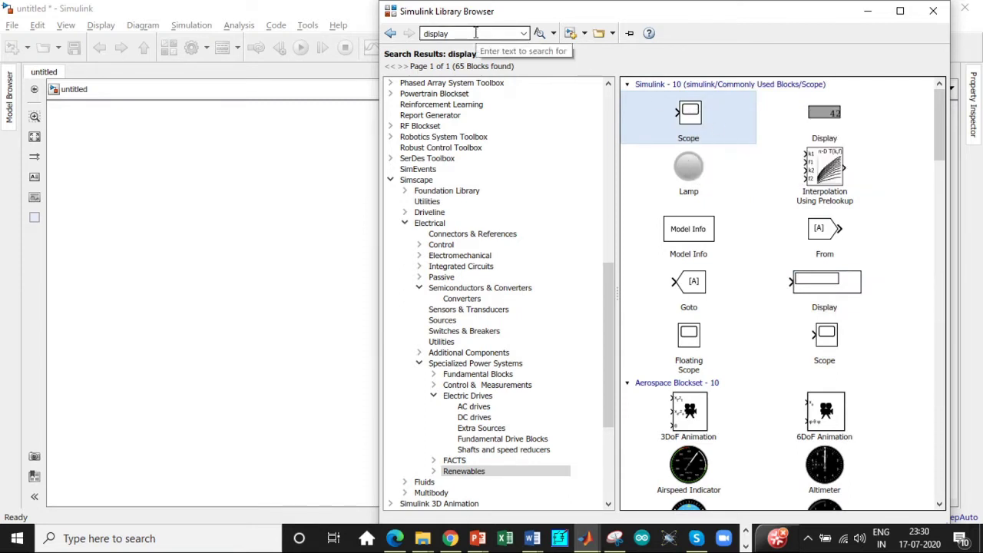
# Move the Scope, both Displays, Mean, RMS and Series RLC Branch off the block pile.
pyautogui.click(867, 10)
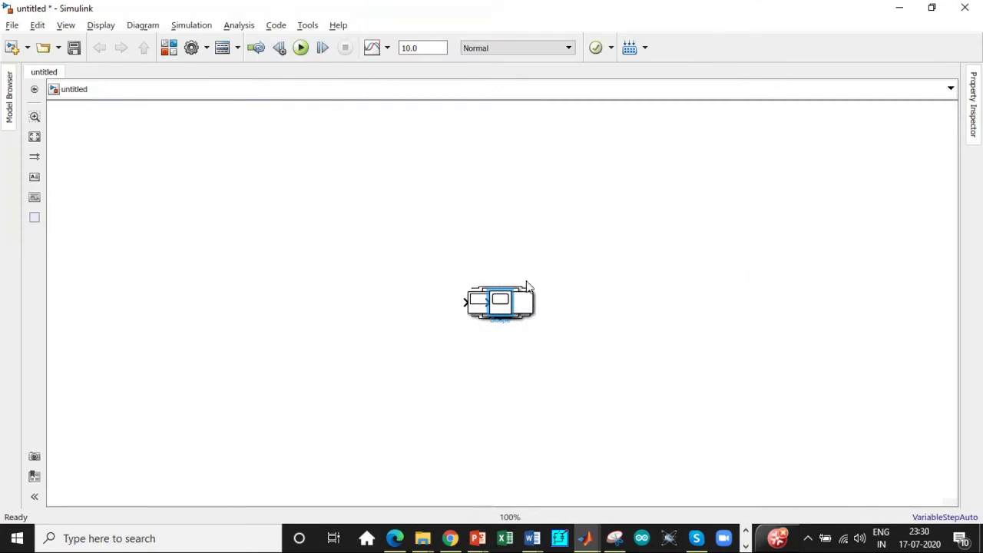
pyautogui.moveTo(501, 300); pyautogui.dragTo(668, 266)
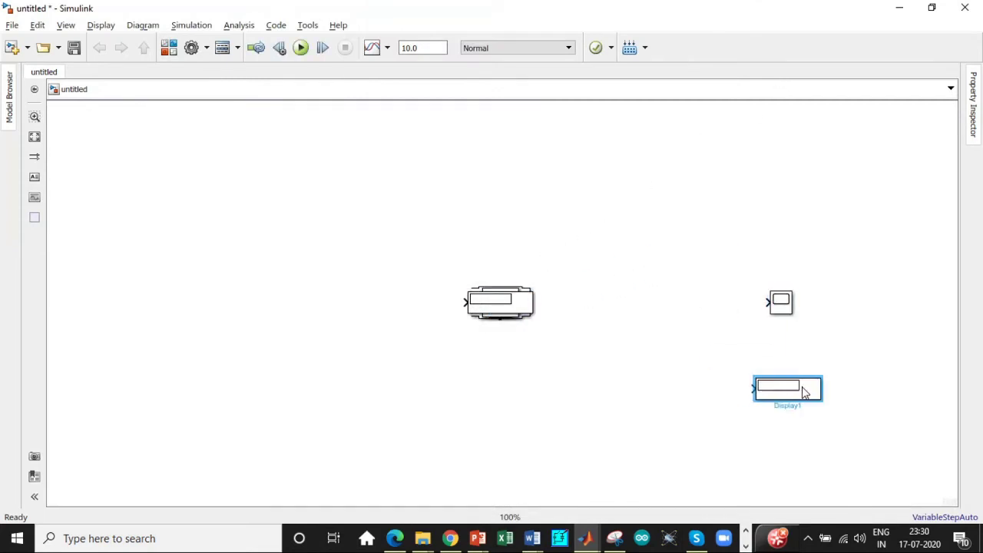
pyautogui.moveTo(804, 391); pyautogui.dragTo(816, 342)
pyautogui.moveTo(784, 303); pyautogui.dragTo(811, 168)
pyautogui.moveTo(496, 300); pyautogui.dragTo(596, 294)
pyautogui.moveTo(500, 318); pyautogui.dragTo(608, 410)
pyautogui.moveTo(509, 312); pyautogui.dragTo(492, 235)
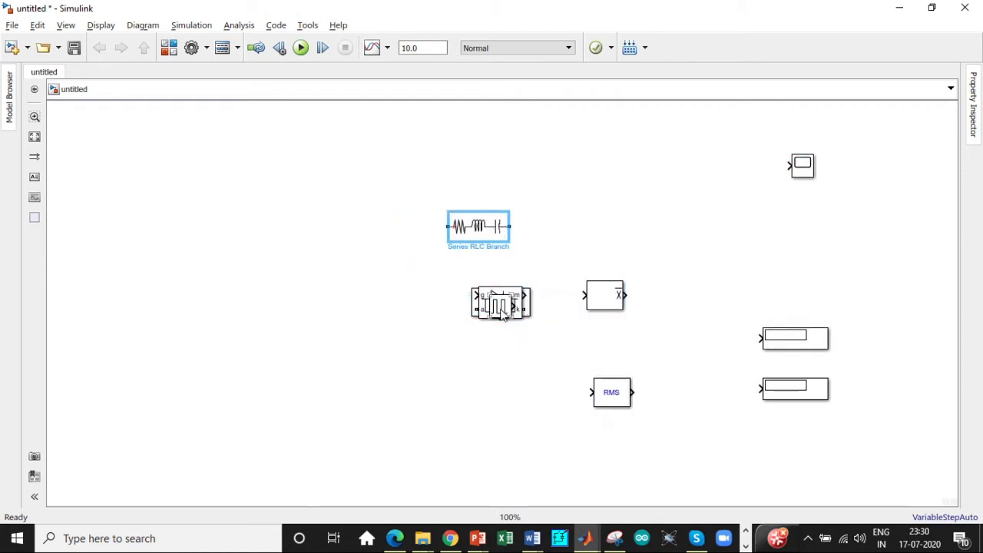
# Place the pulse generator, Thyristor, Voltage Measurement, powergui and AC source at their own positions.
pyautogui.moveTo(503, 315); pyautogui.dragTo(195, 151)
pyautogui.moveTo(501, 315); pyautogui.dragTo(298, 253)
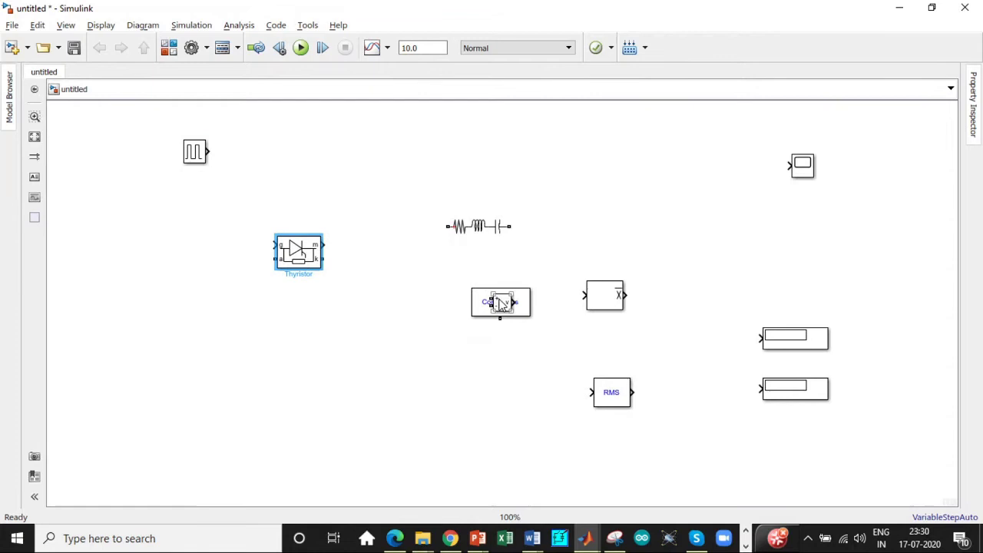
pyautogui.moveTo(500, 304); pyautogui.dragTo(594, 343)
pyautogui.moveTo(606, 310); pyautogui.dragTo(685, 317)
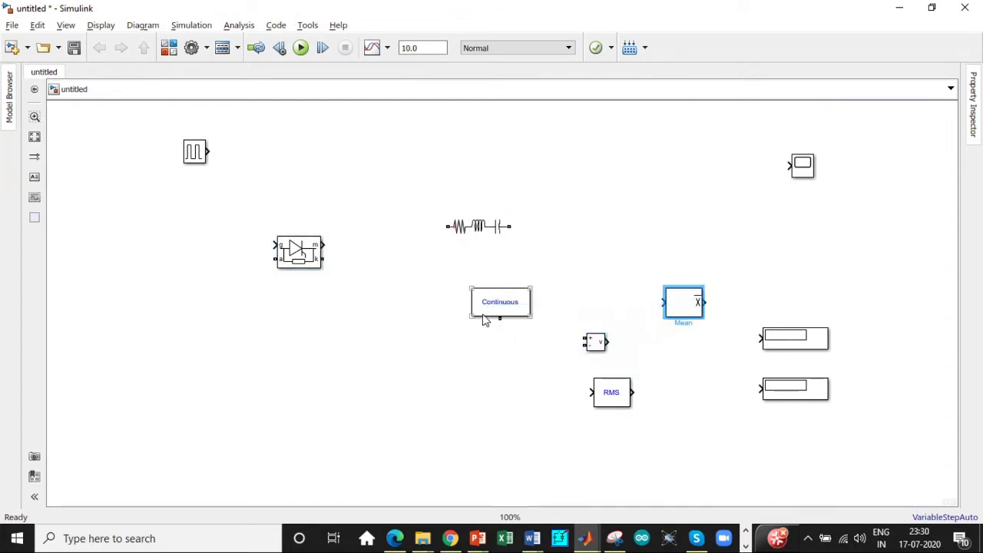
pyautogui.moveTo(484, 321); pyautogui.dragTo(107, 155)
pyautogui.moveTo(497, 306); pyautogui.dragTo(151, 331)
pyautogui.moveTo(298, 258); pyautogui.dragTo(298, 272)
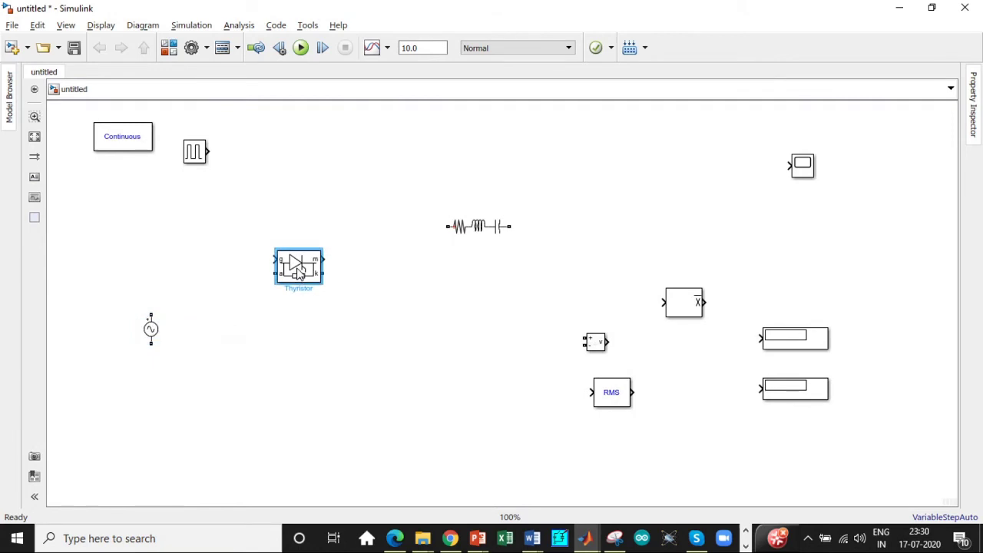
# Uncheck the Thyristor's Show measurement port option.
pyautogui.doubleClick(295, 263)
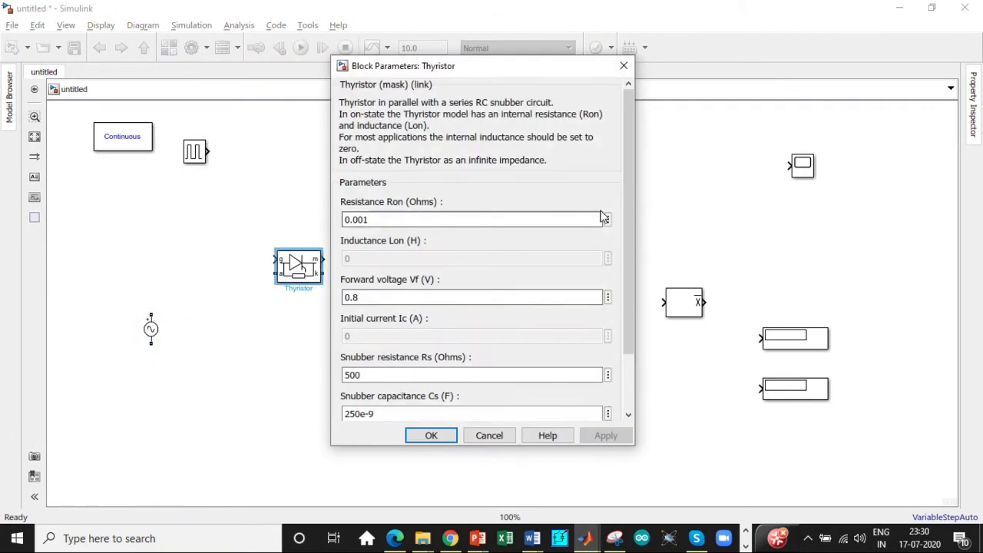
pyautogui.moveTo(634, 242); pyautogui.dragTo(619, 351)
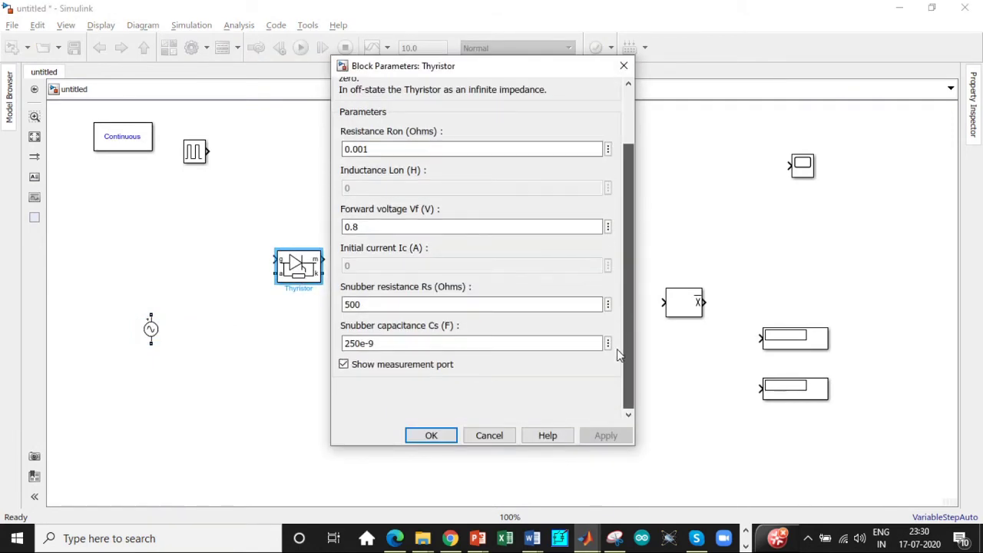
pyautogui.click(343, 364)
pyautogui.click(414, 436)
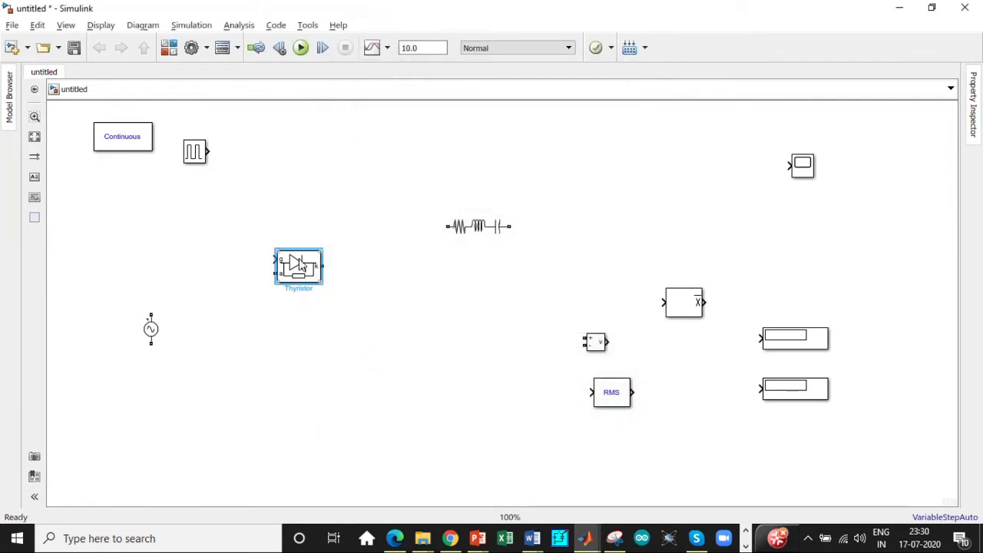
# Make two copies of the Thyristor and stack them below the original.
pyautogui.hotkey('ctrl', 'c')
pyautogui.hotkey('ctrl', 'v')
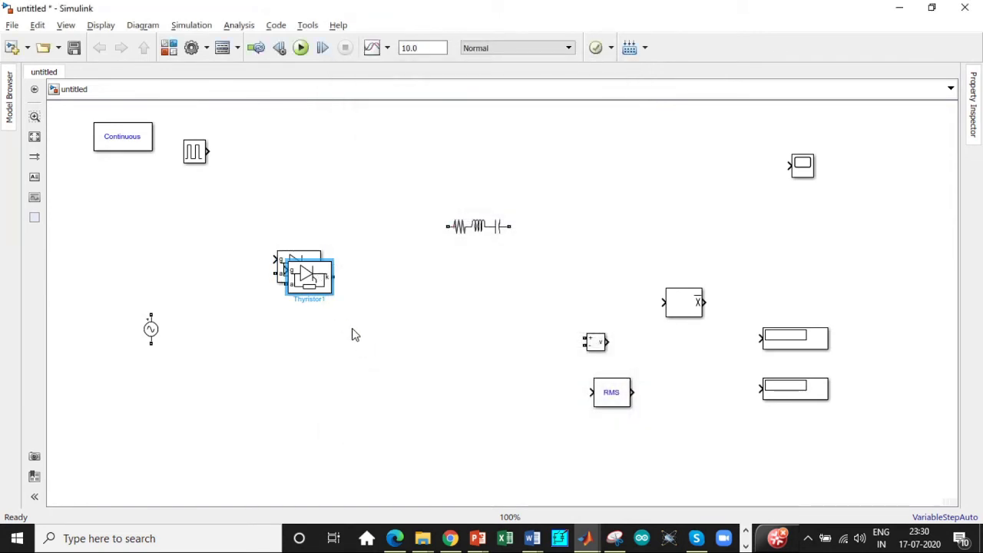
pyautogui.moveTo(311, 281); pyautogui.dragTo(297, 317)
pyautogui.hotkey('ctrl', 'v')
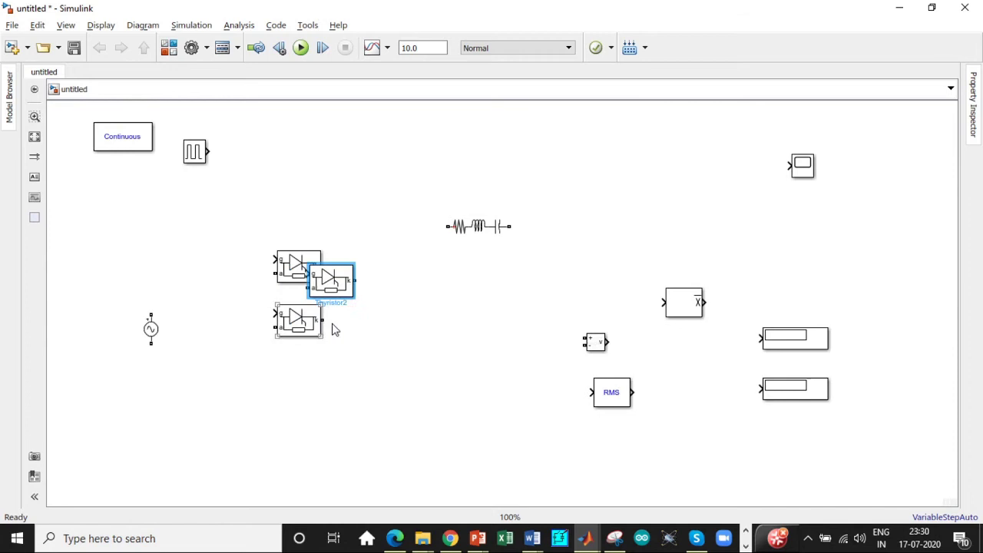
pyautogui.moveTo(335, 278); pyautogui.dragTo(303, 371)
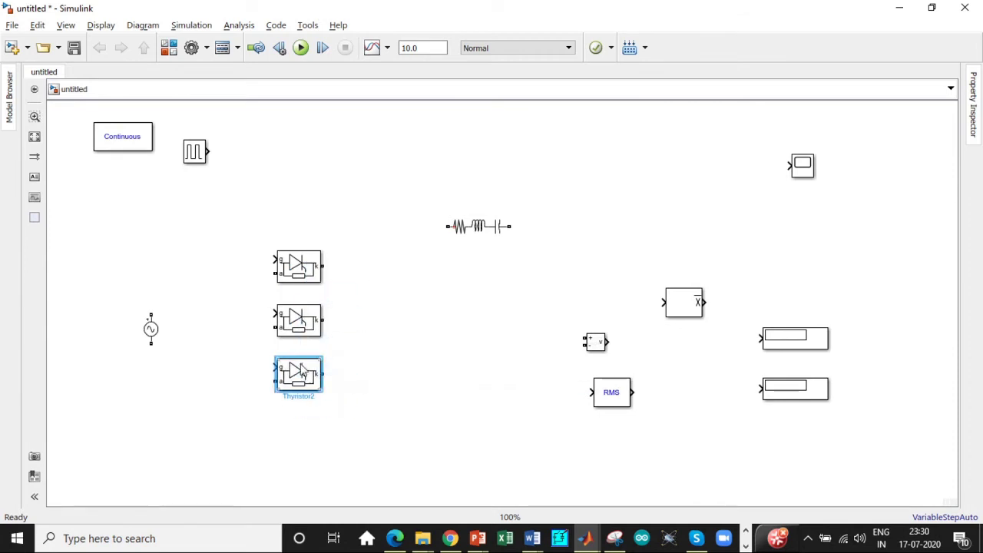
# Give the first AC Voltage Source a 325.26 V peak amplitude and 50 Hz frequency.
pyautogui.doubleClick(150, 329)
pyautogui.doubleClick(292, 286)
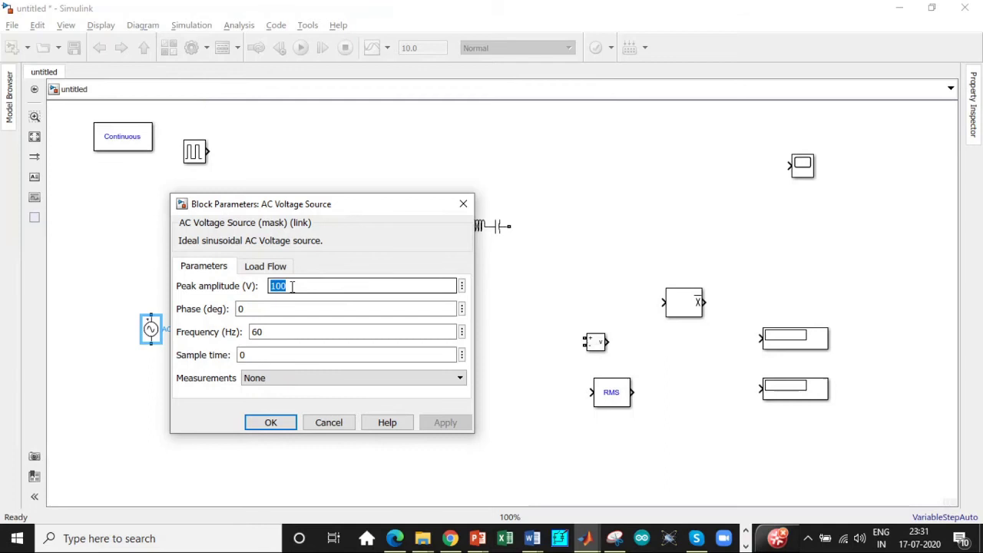
pyautogui.write('325.')
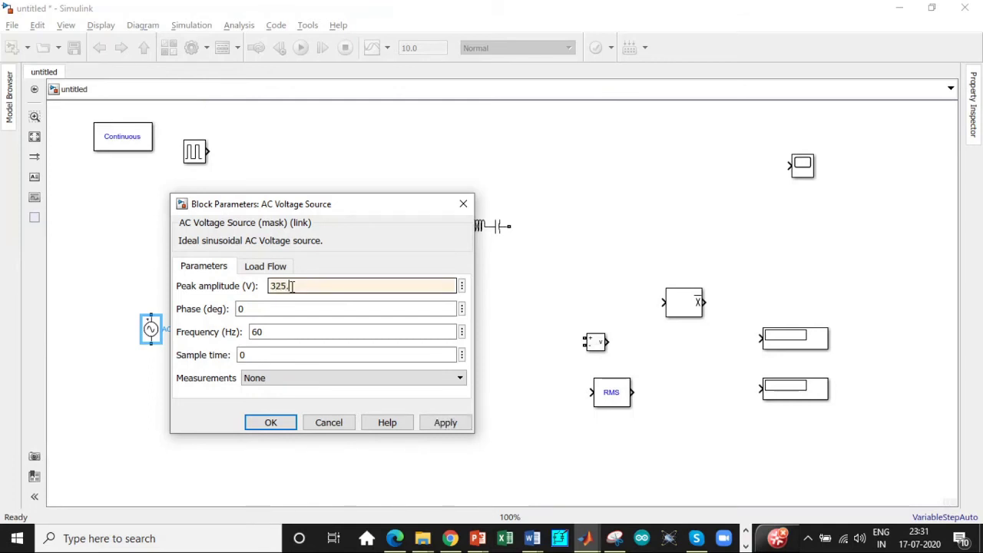
pyautogui.write('26')
pyautogui.press('Tab')
pyautogui.press('Tab')
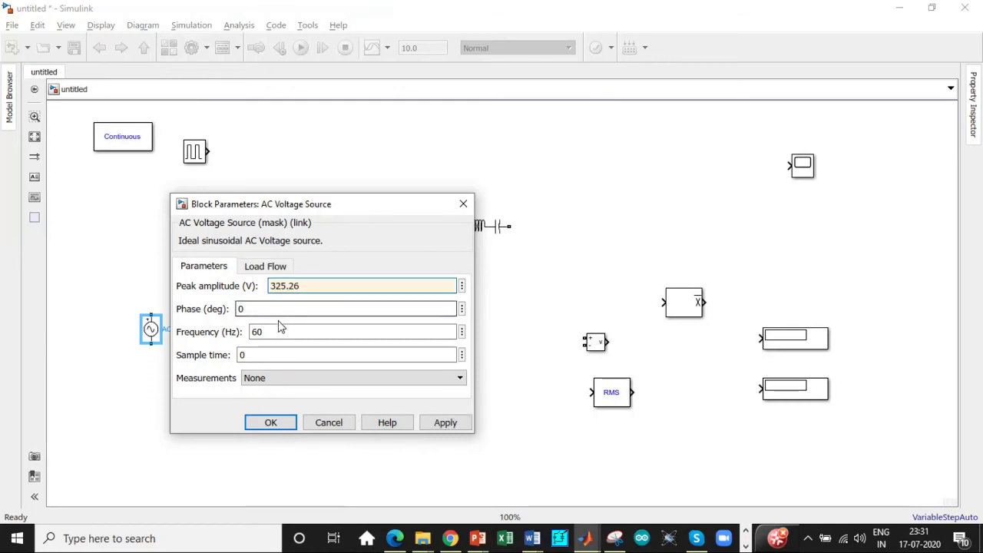
pyautogui.write('50')
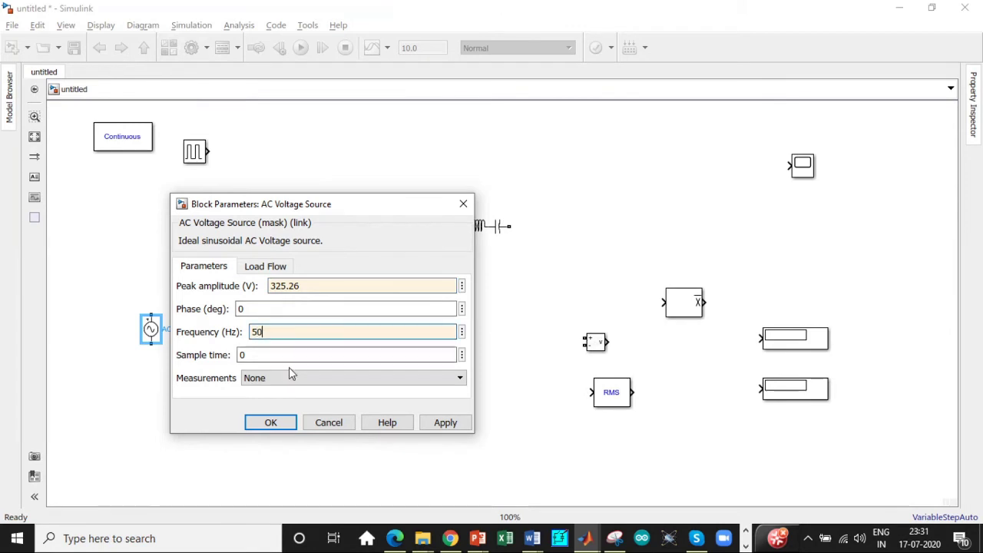
pyautogui.click(278, 425)
pyautogui.moveTo(143, 337); pyautogui.dragTo(138, 362)
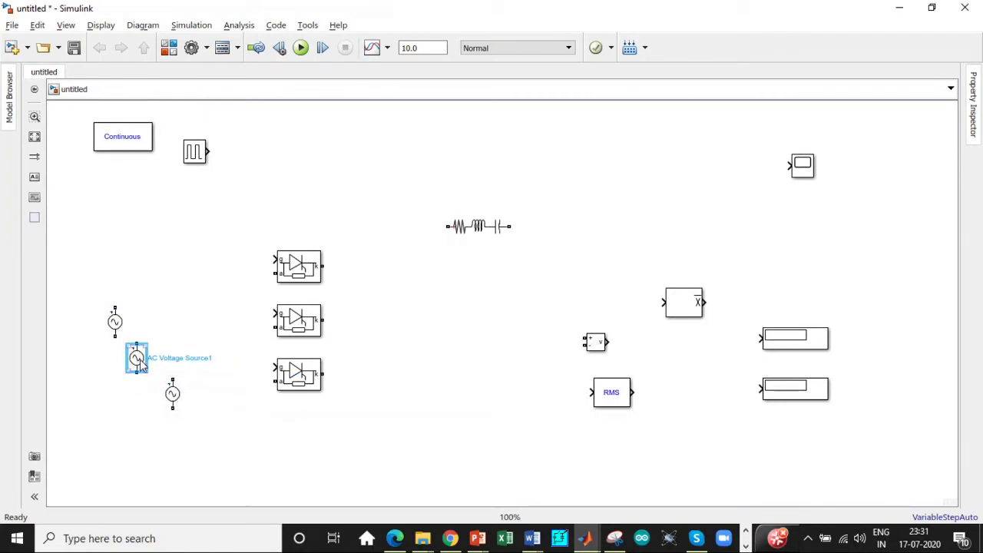
# Set the second AC source's phase to 120° and the third's to 240°.
pyautogui.doubleClick(139, 362)
pyautogui.doubleClick(227, 338)
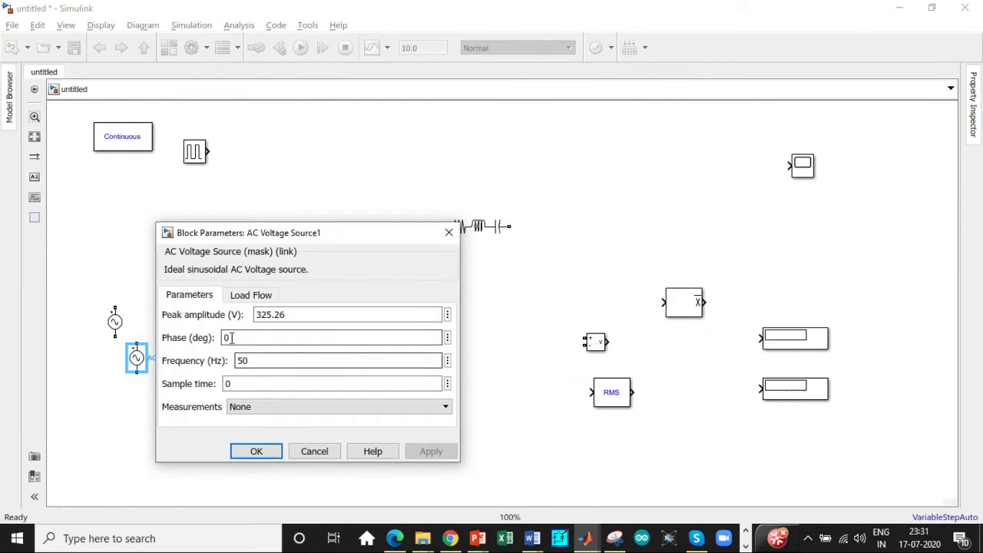
pyautogui.write('120')
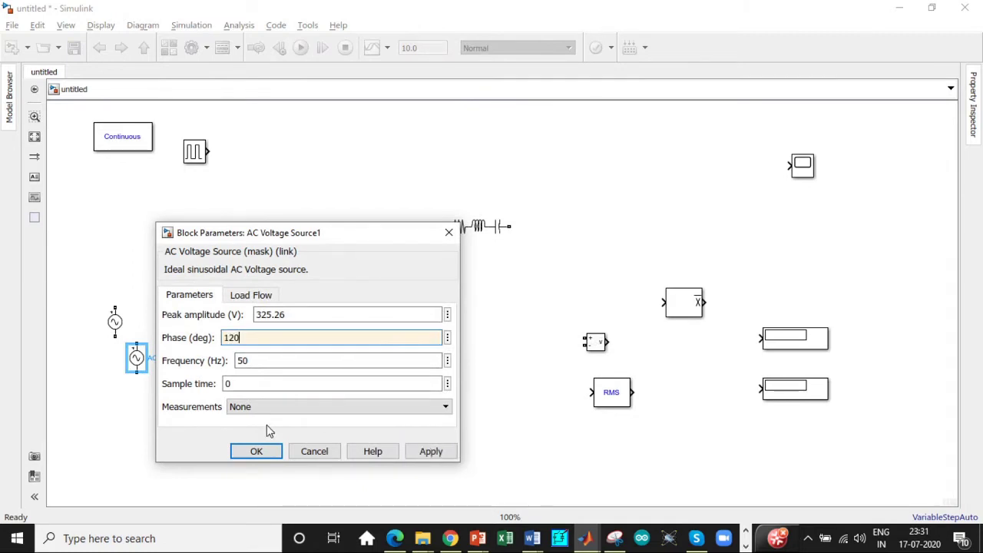
pyautogui.click(256, 452)
pyautogui.click(172, 395)
pyautogui.doubleClick(172, 395)
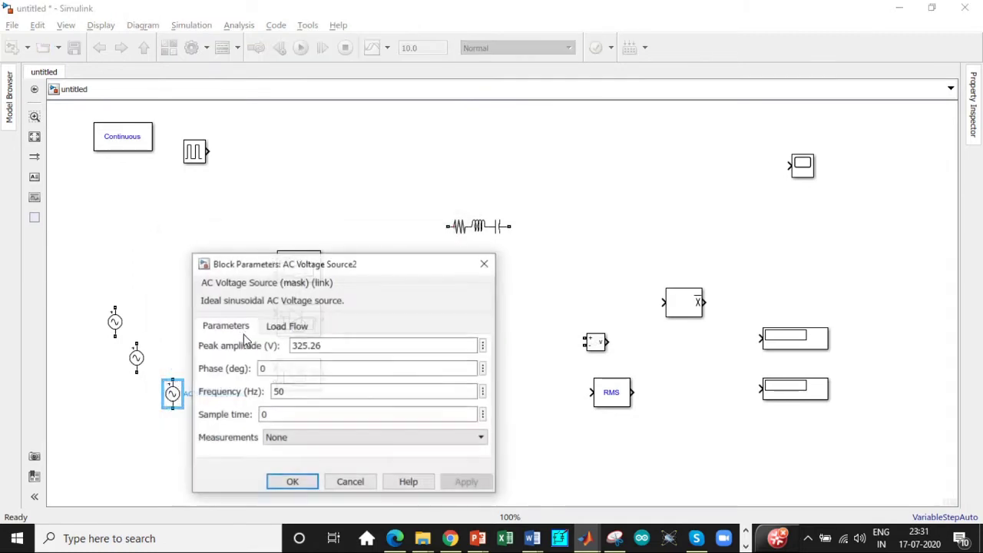
pyautogui.write('2')
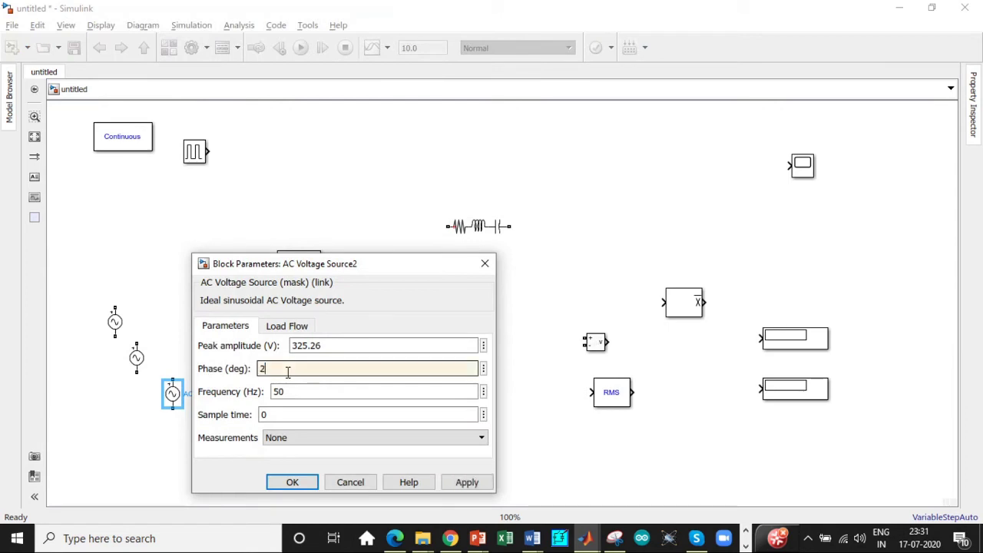
pyautogui.write('40')
pyautogui.click(273, 481)
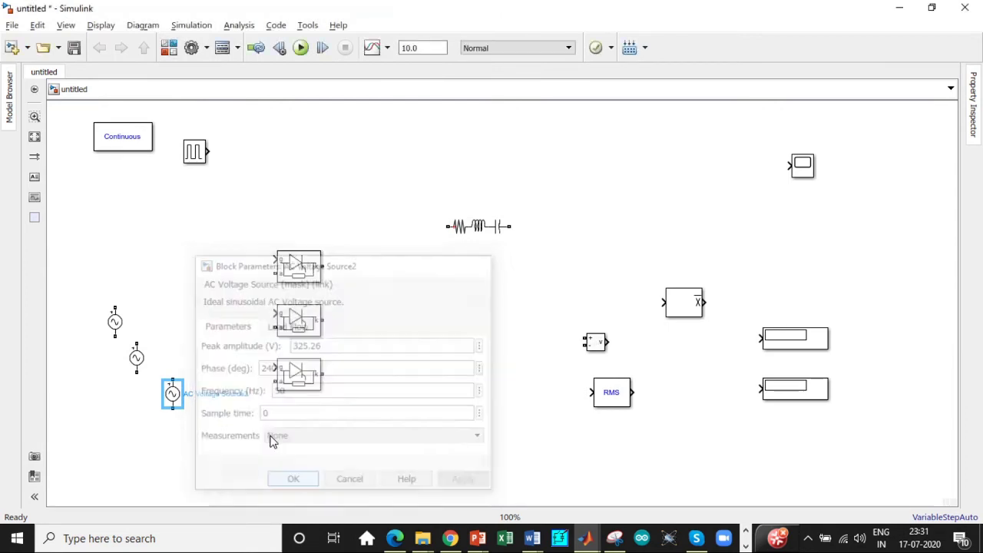
# Enter Period 0.01 and Phase delay 3.33e-3 in the Pulse Generator parameters.
pyautogui.doubleClick(200, 153)
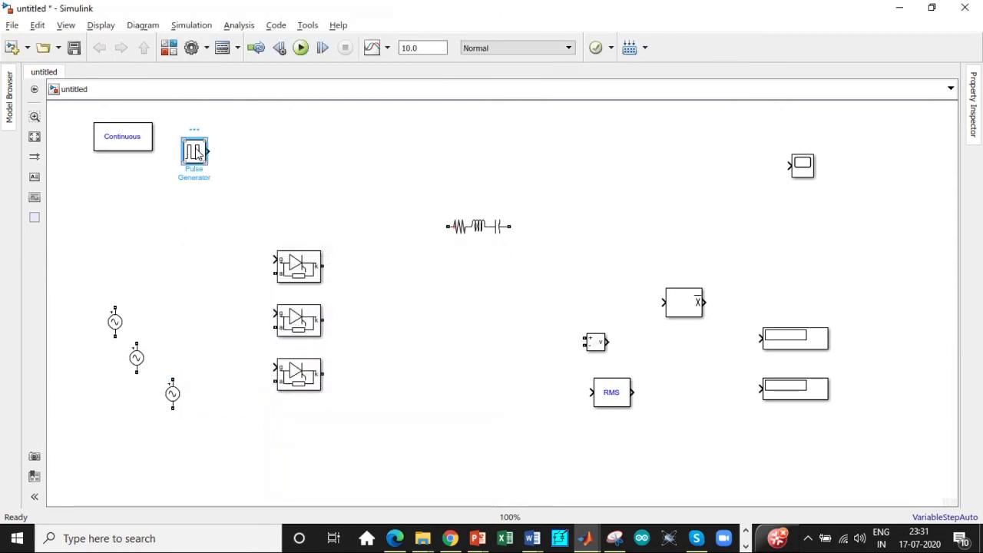
pyautogui.moveTo(543, 70); pyautogui.dragTo(543, 136)
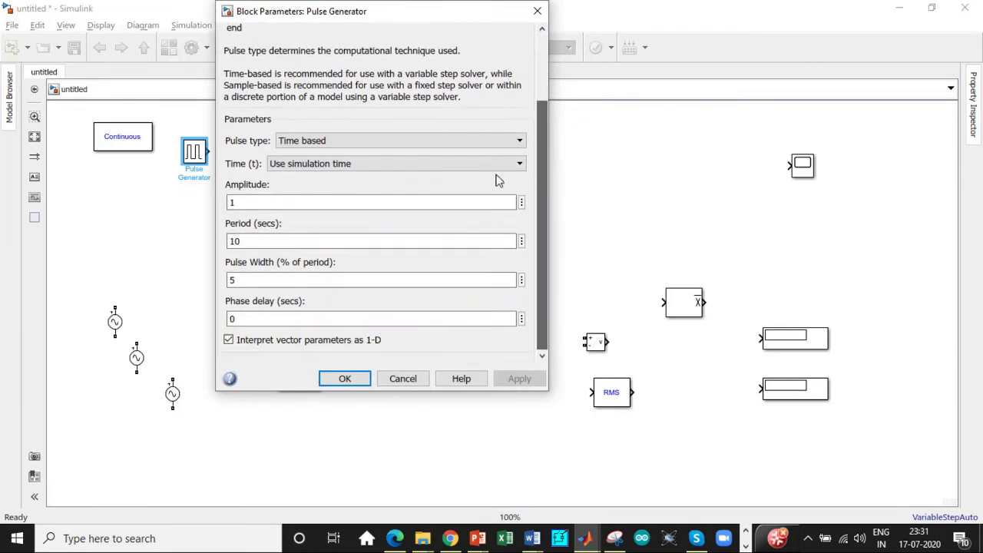
pyautogui.write('0.01')
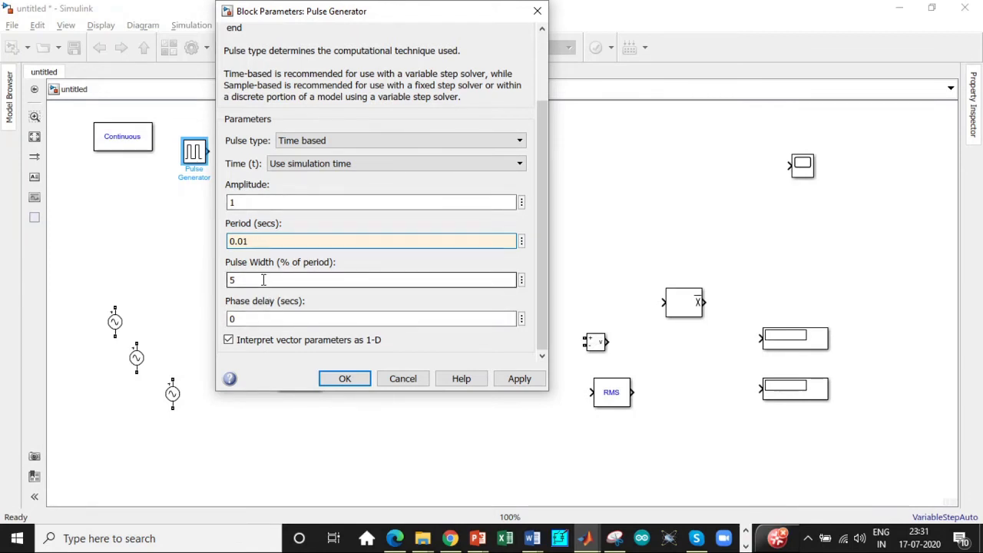
pyautogui.doubleClick(264, 319)
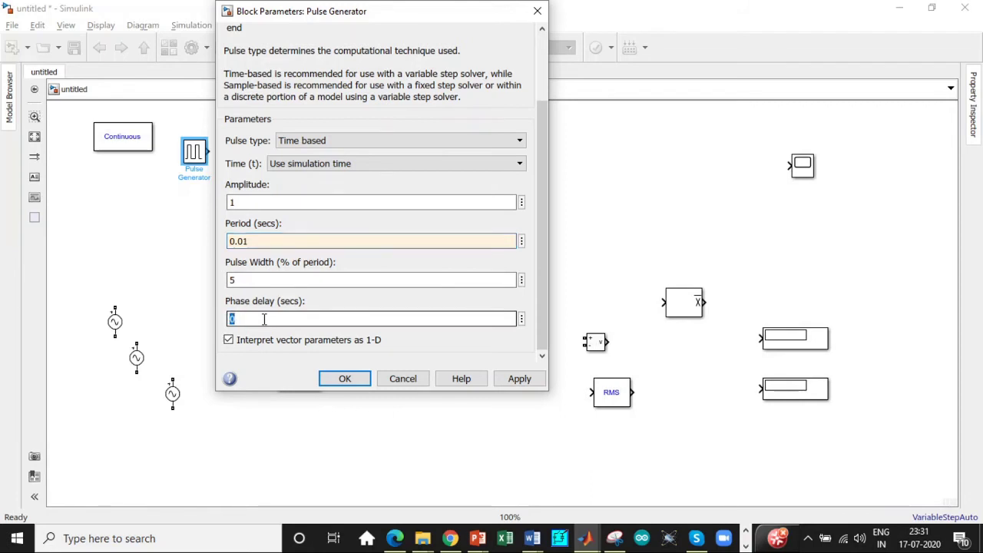
pyautogui.write('3.33e-3')
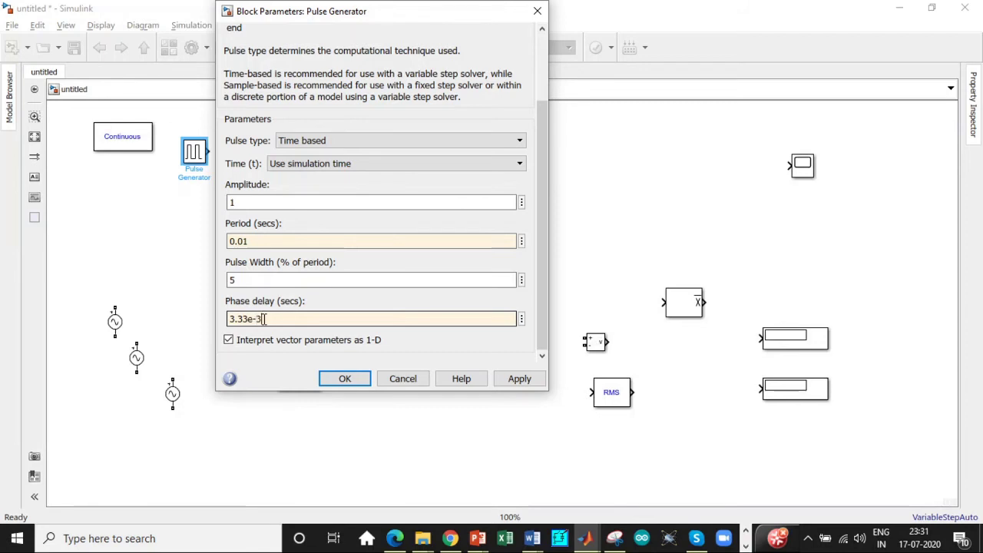
pyautogui.click(345, 378)
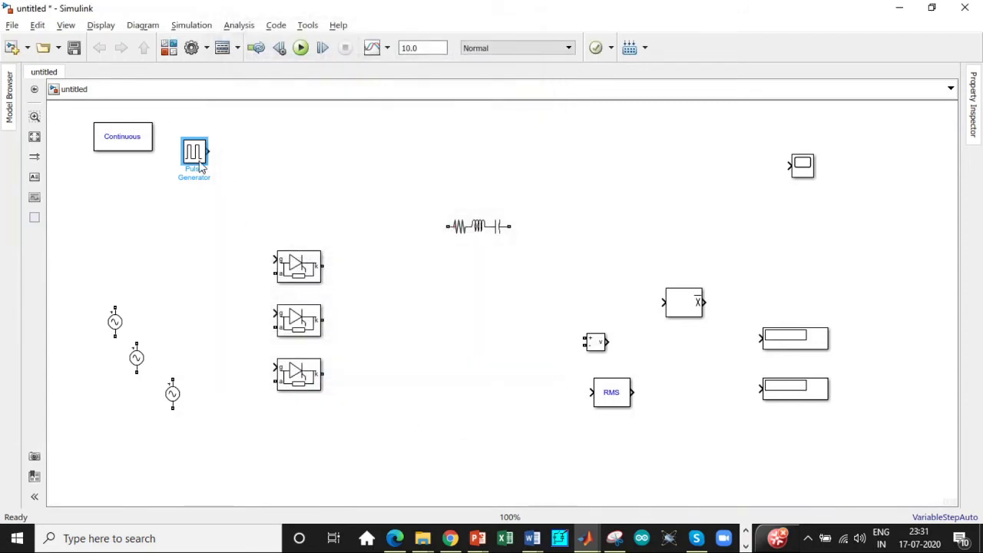
# Make two copies of the pulse generator and stack them in a column below it.
pyautogui.hotkey('ctrl', 'c')
pyautogui.hotkey('ctrl', 'v')
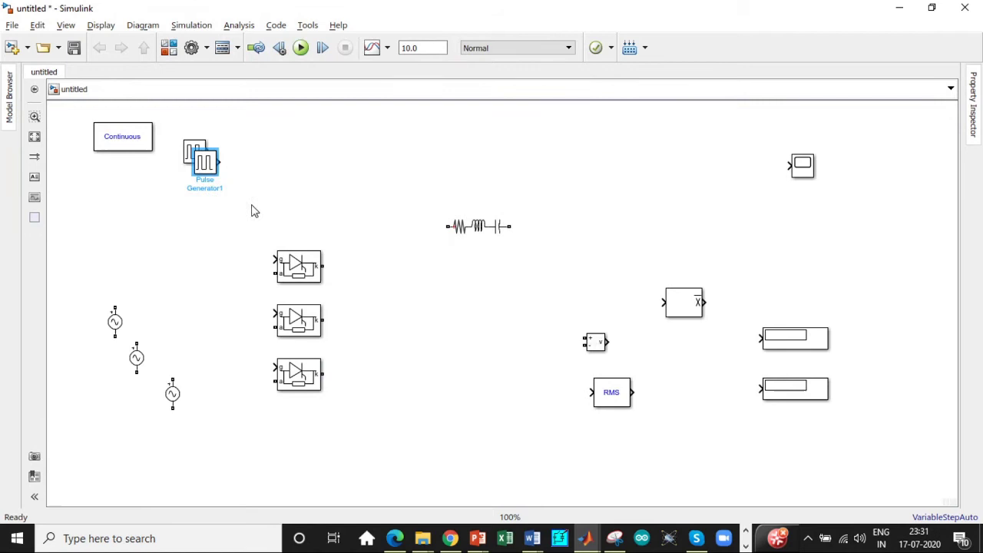
pyautogui.moveTo(211, 165); pyautogui.dragTo(195, 221)
pyautogui.hotkey('ctrl', 'v')
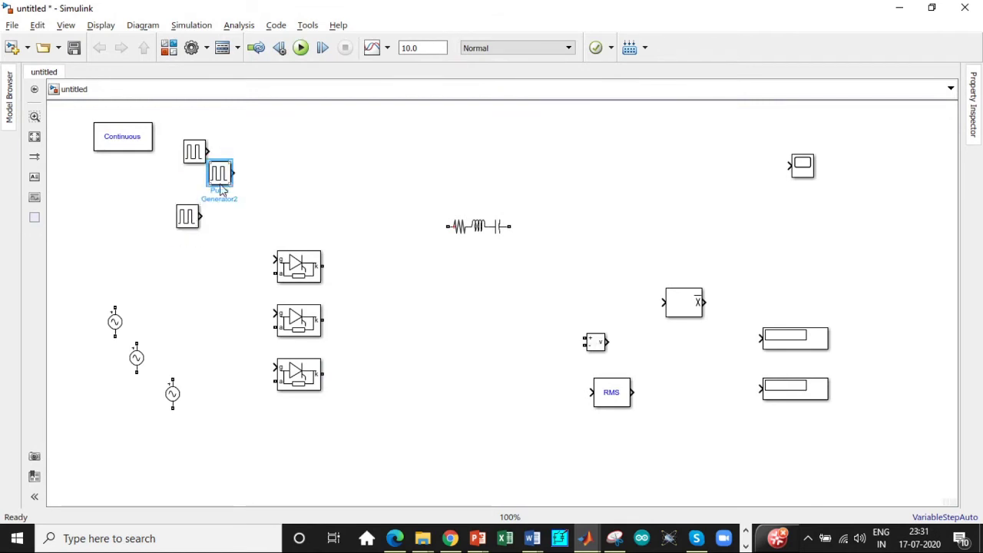
pyautogui.moveTo(220, 189); pyautogui.dragTo(208, 301)
pyautogui.moveTo(187, 217); pyautogui.dragTo(193, 203)
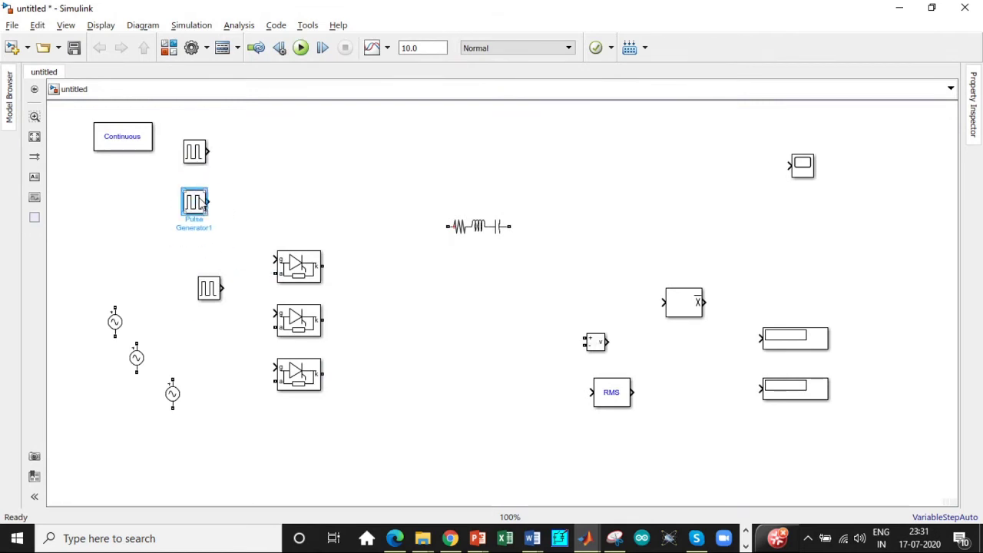
# Set the second pulse generator's phase delay to 0.01665 s.
pyautogui.doubleClick(194, 203)
pyautogui.moveTo(547, 166); pyautogui.dragTo(542, 230)
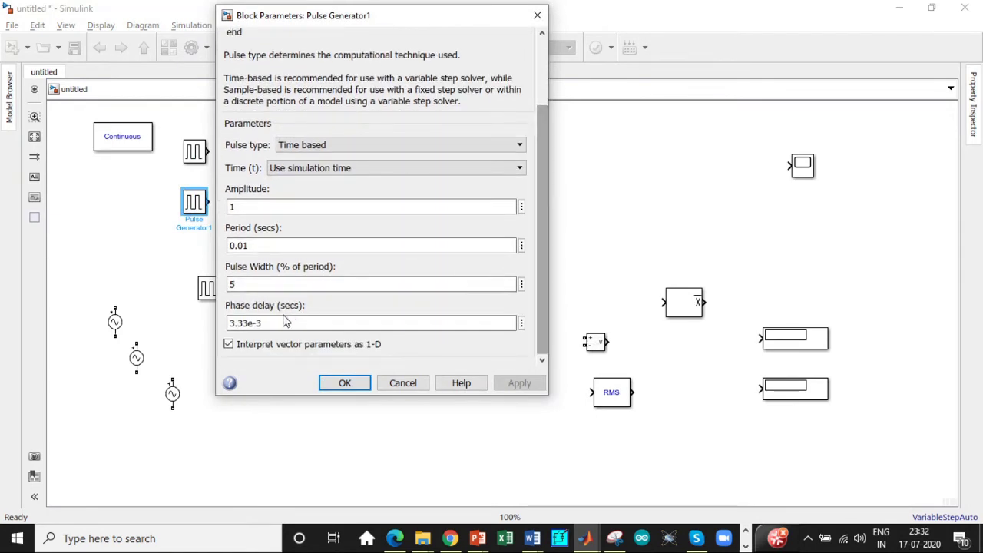
pyautogui.doubleClick(272, 323)
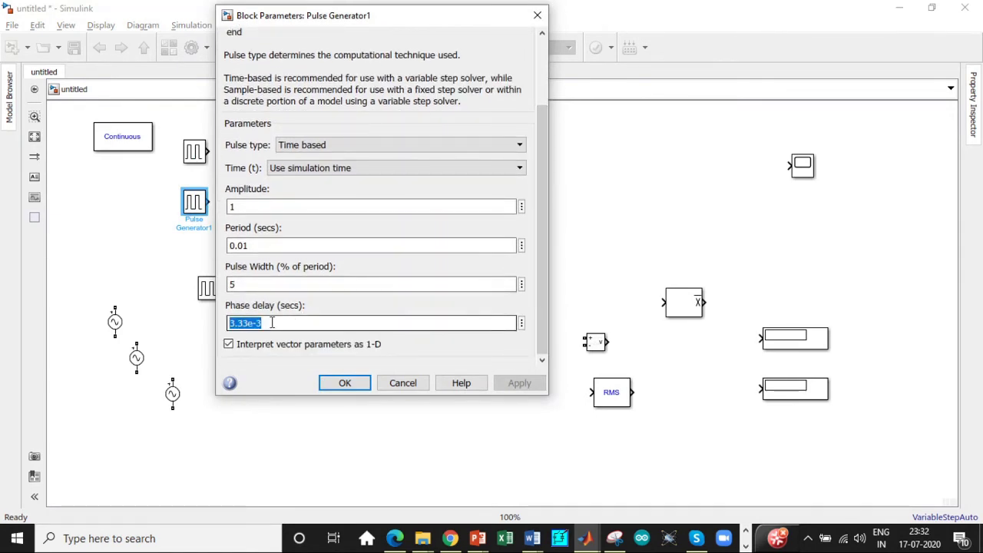
pyautogui.write('0')
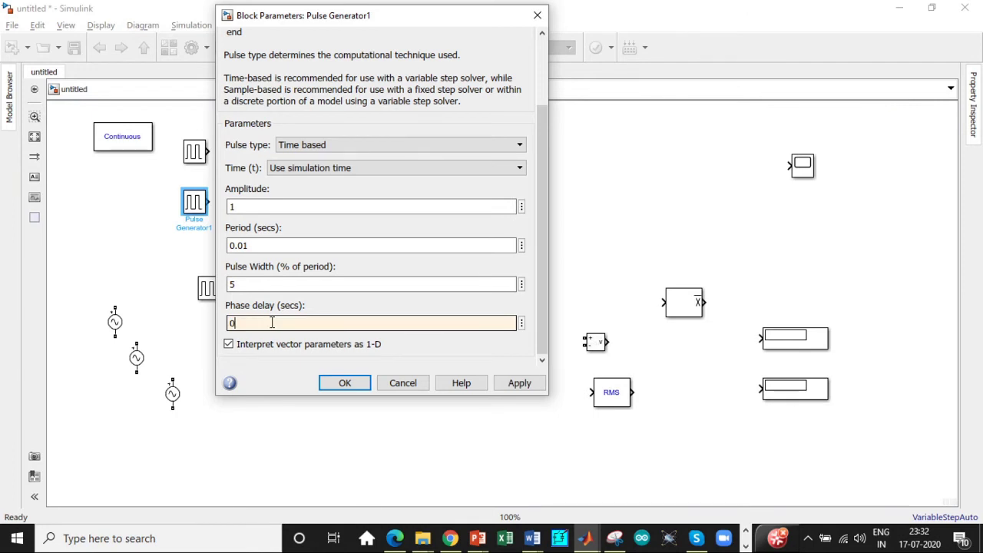
pyautogui.write('.01665')
pyautogui.click(344, 382)
# Set the third pulse generator's phase delay to 0.02997 s.
pyautogui.moveTo(210, 289); pyautogui.dragTo(196, 248)
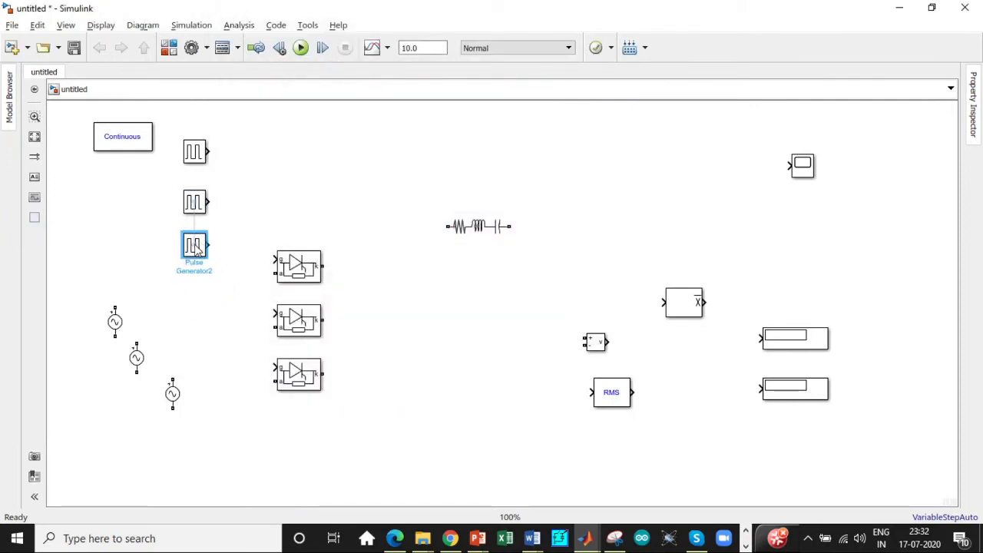
pyautogui.doubleClick(196, 248)
pyautogui.moveTo(543, 200); pyautogui.dragTo(513, 272)
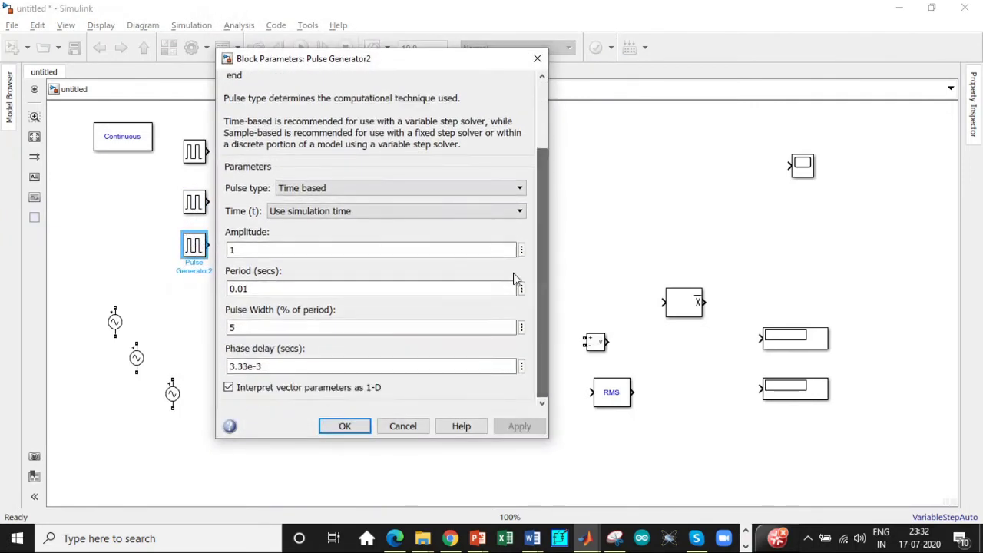
pyautogui.doubleClick(271, 365)
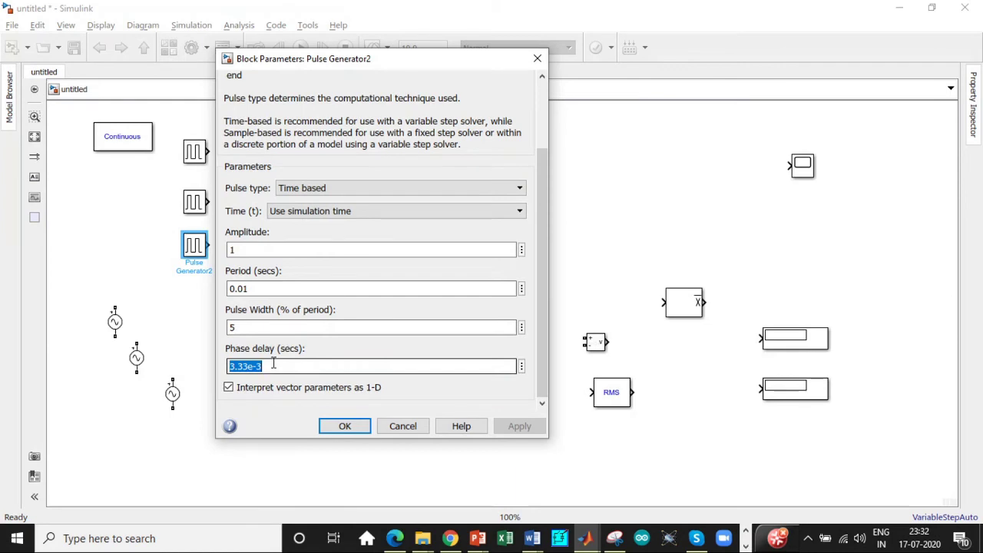
pyautogui.write('0.0')
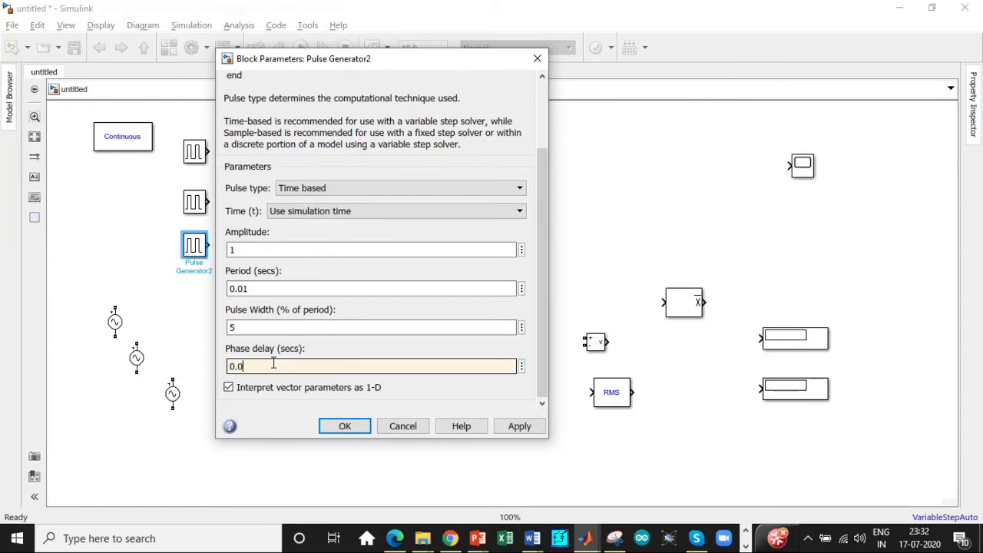
pyautogui.write('2997')
pyautogui.click(343, 426)
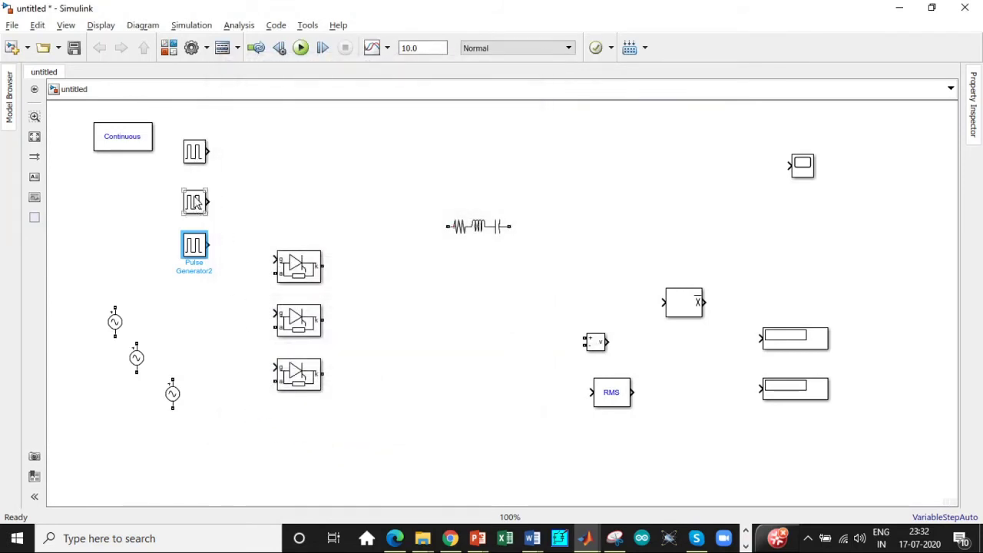
# Line up the three pulse generators and stand the Series RLC Branch upright at the load position.
pyautogui.moveTo(198, 202); pyautogui.dragTo(200, 145)
pyautogui.moveTo(198, 246); pyautogui.dragTo(197, 228)
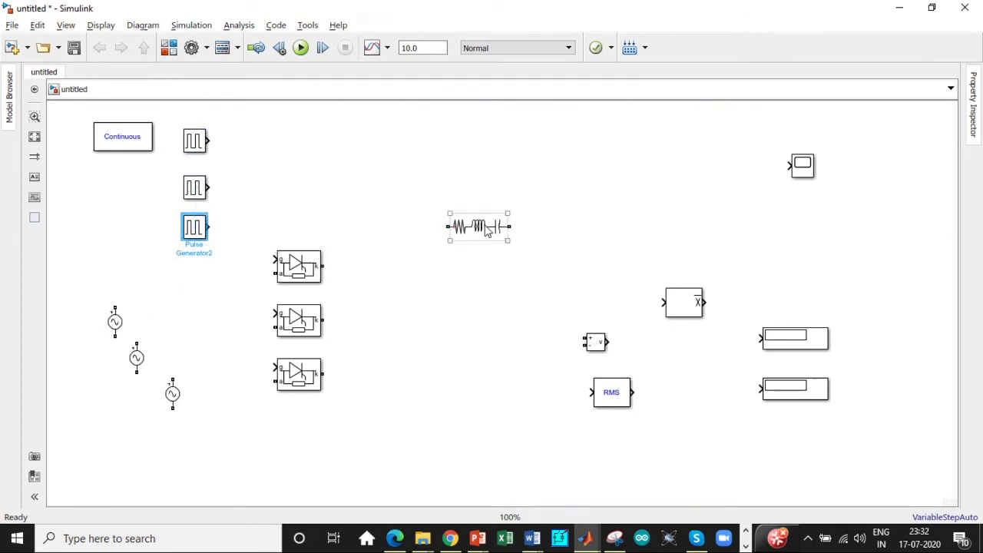
pyautogui.moveTo(477, 226); pyautogui.dragTo(463, 304)
pyautogui.hotkey('ctrl', 'r')
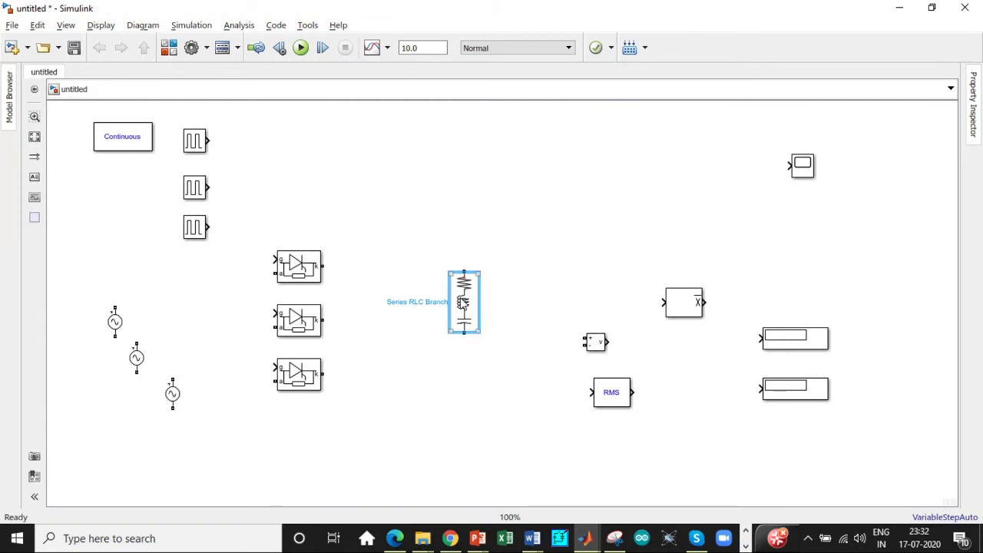
# Set the Series RLC Branch type to R with 10 ohms resistance.
pyautogui.doubleClick(464, 304)
pyautogui.click(603, 231)
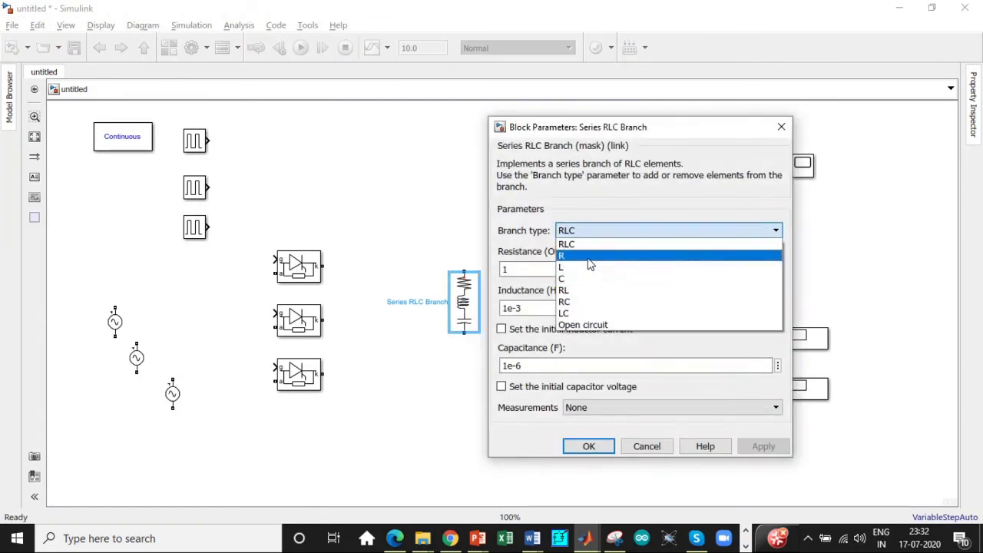
pyautogui.click(588, 256)
pyautogui.doubleClick(531, 269)
pyautogui.write('10')
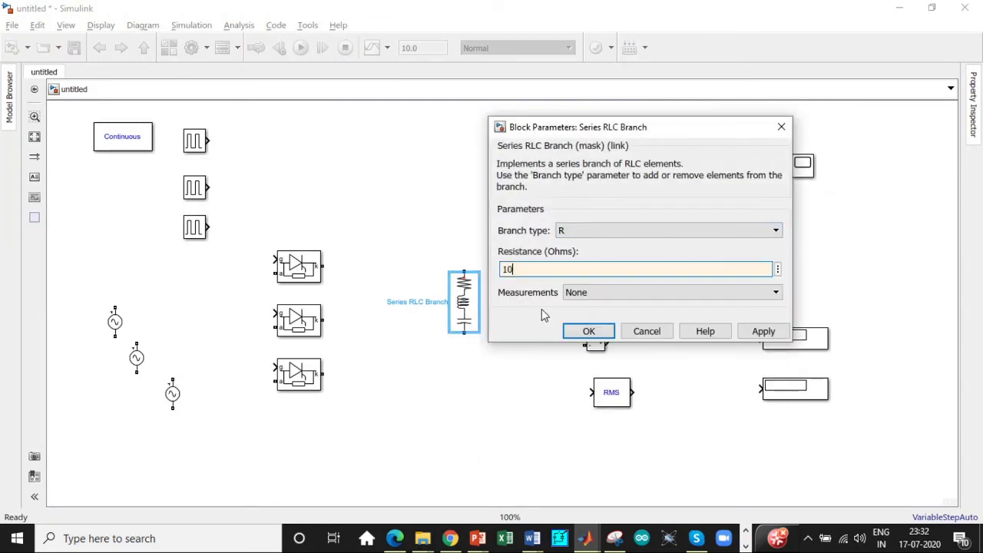
pyautogui.click(583, 331)
# Tie the three thyristor cathodes into a common bus feeding the resistor's top, repositioning the resistor lower.
pyautogui.moveTo(470, 299); pyautogui.dragTo(459, 317)
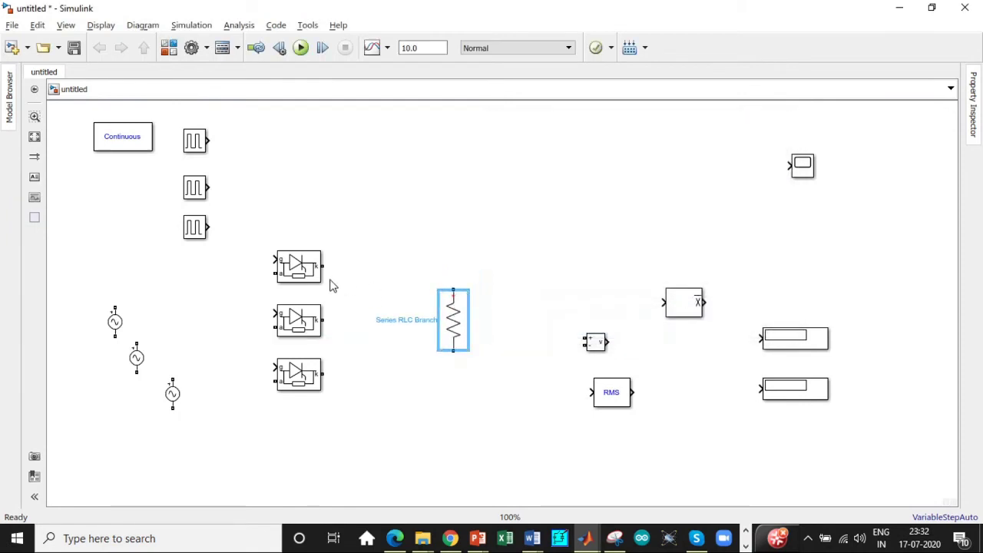
pyautogui.moveTo(323, 266); pyautogui.dragTo(324, 320)
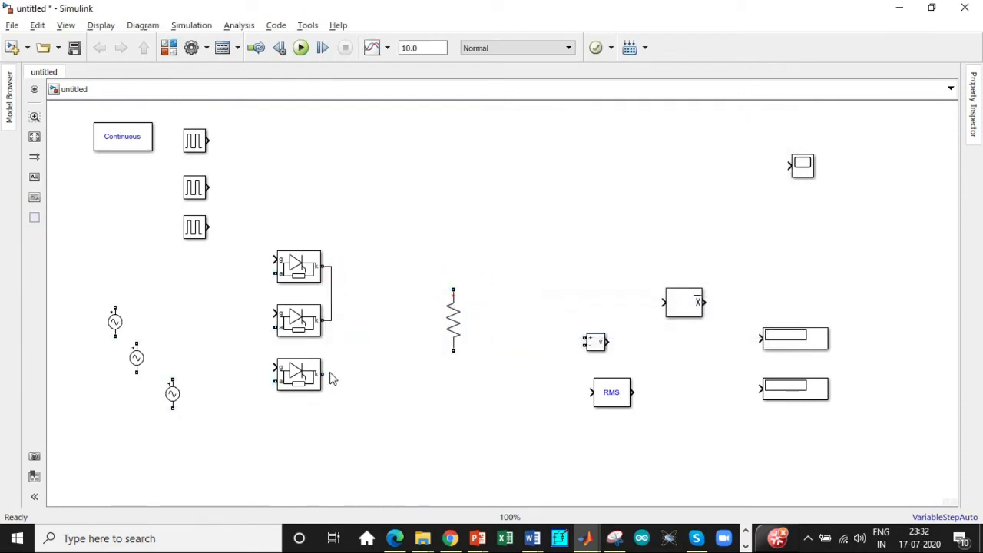
pyautogui.moveTo(324, 375); pyautogui.dragTo(332, 322)
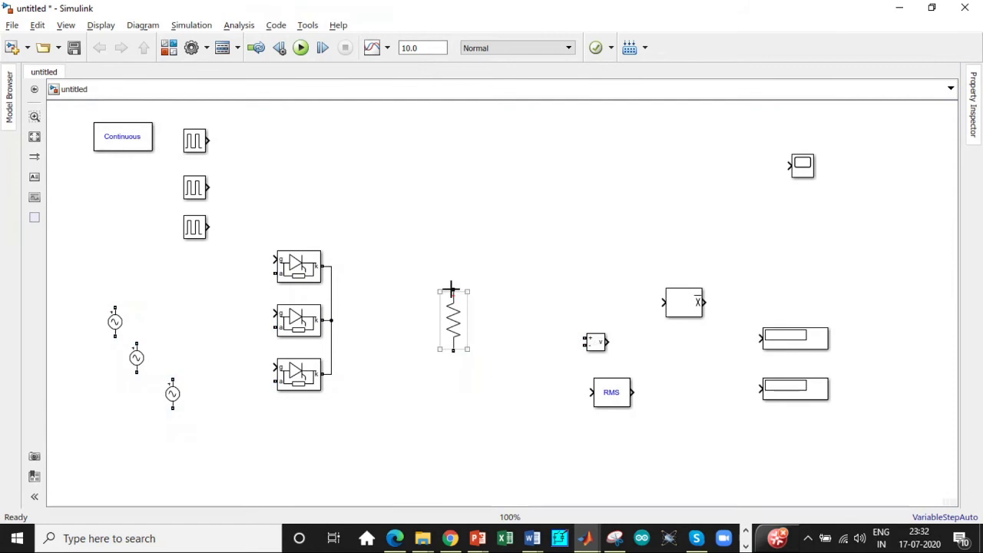
pyautogui.moveTo(453, 289); pyautogui.dragTo(331, 301)
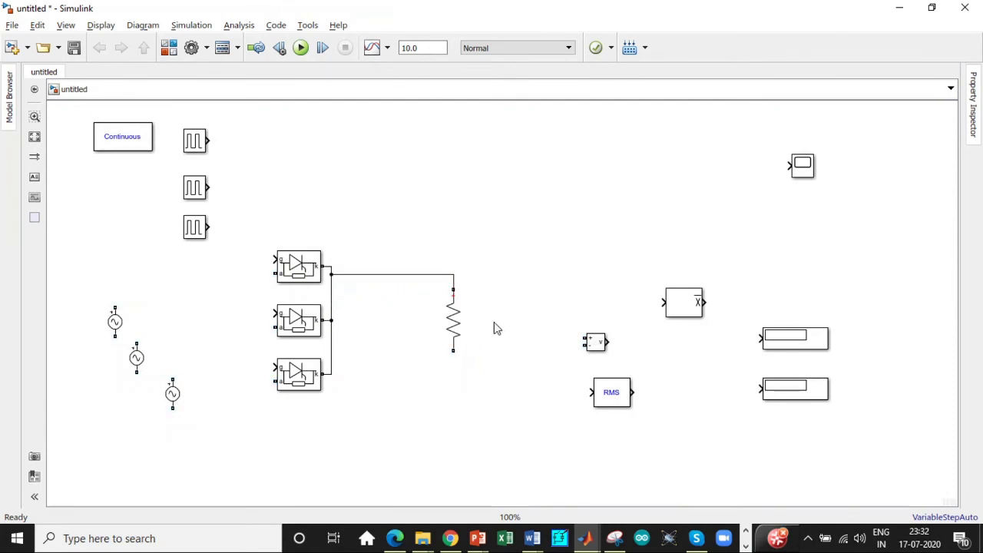
pyautogui.click(458, 320)
pyautogui.moveTo(458, 319); pyautogui.dragTo(459, 373)
# Wire the first, second and third AC sources to the top, middle and bottom thyristors.
pyautogui.click(115, 321)
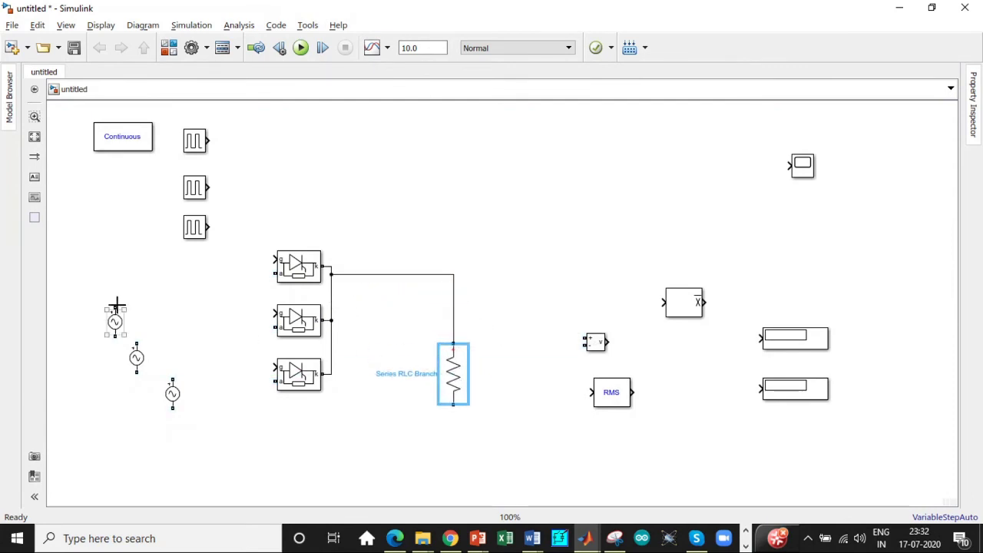
pyautogui.moveTo(116, 303); pyautogui.dragTo(270, 273)
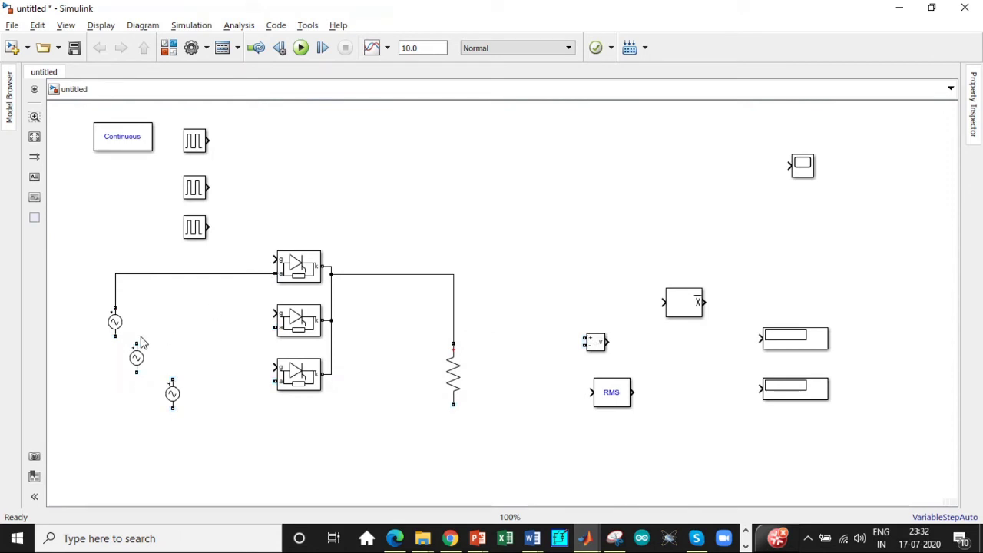
pyautogui.moveTo(139, 343); pyautogui.dragTo(274, 327)
pyautogui.click(171, 379)
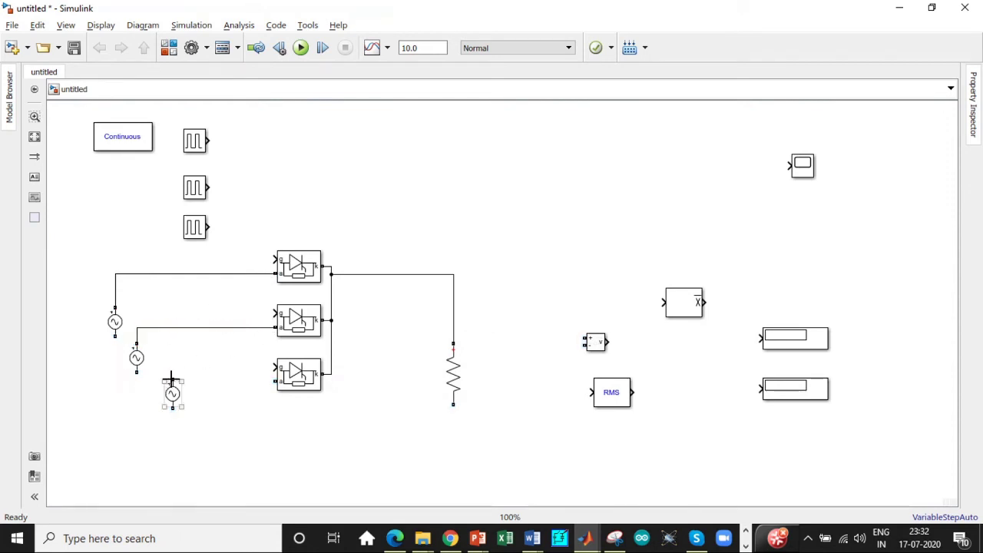
pyautogui.moveTo(170, 379); pyautogui.dragTo(273, 372)
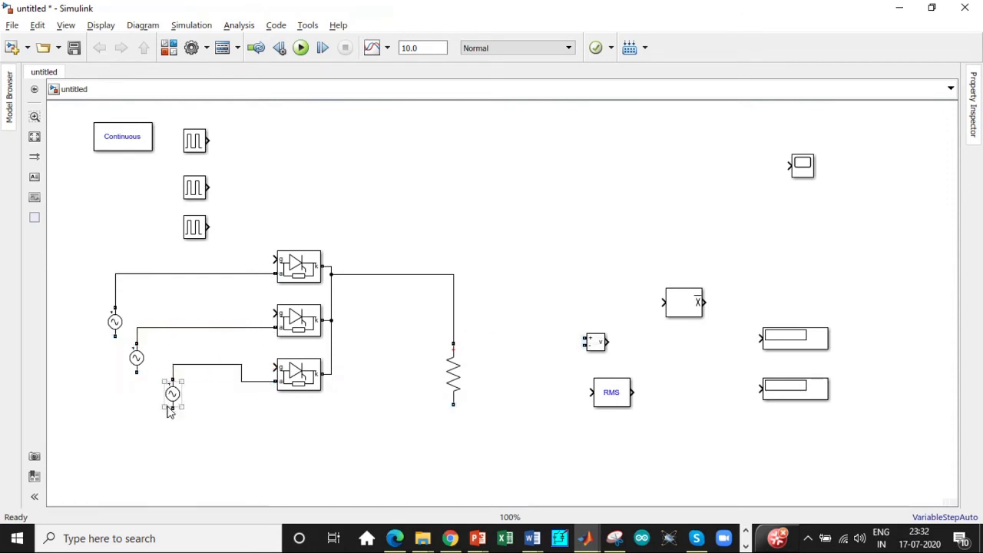
# Join the sources' bottoms and the resistor's bottom into a neutral, then connect Voltage Measurement across the resistor.
pyautogui.moveTo(115, 335); pyautogui.dragTo(173, 407)
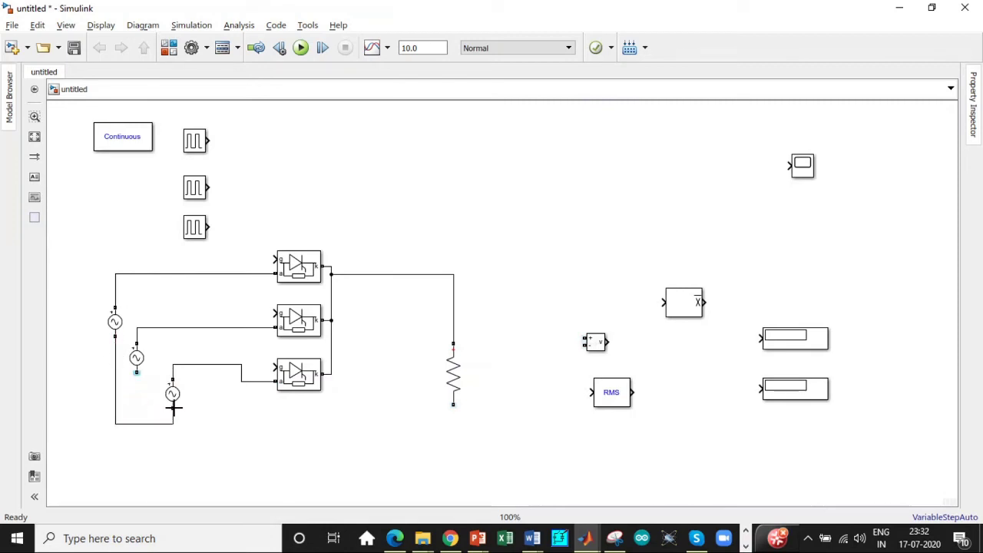
pyautogui.moveTo(136, 372); pyautogui.dragTo(140, 418)
pyautogui.moveTo(449, 408); pyautogui.dragTo(174, 423)
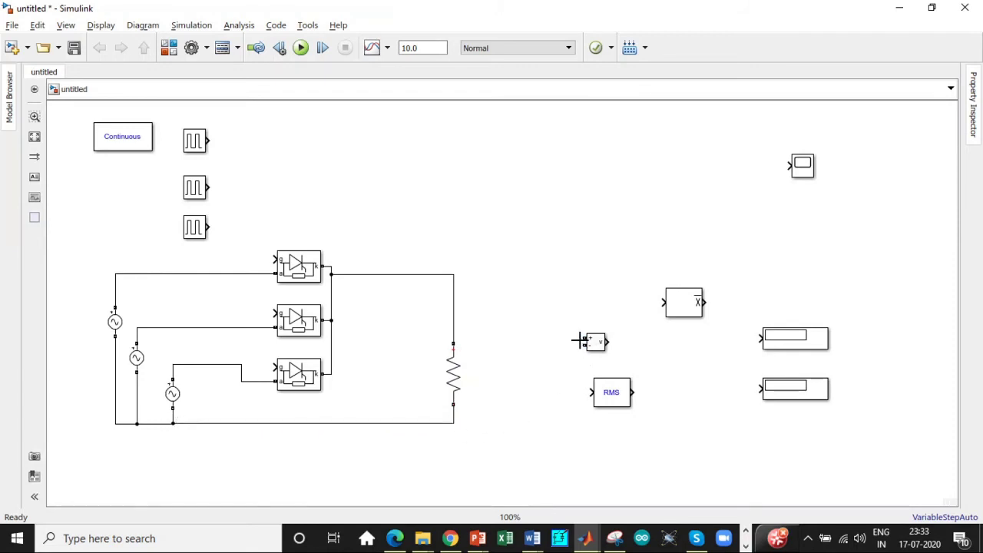
pyautogui.moveTo(552, 329); pyautogui.dragTo(453, 312)
pyautogui.moveTo(581, 344)
pyautogui.mouseDown()
pyautogui.moveTo(536, 389)
pyautogui.moveTo(454, 413)
pyautogui.mouseUp()
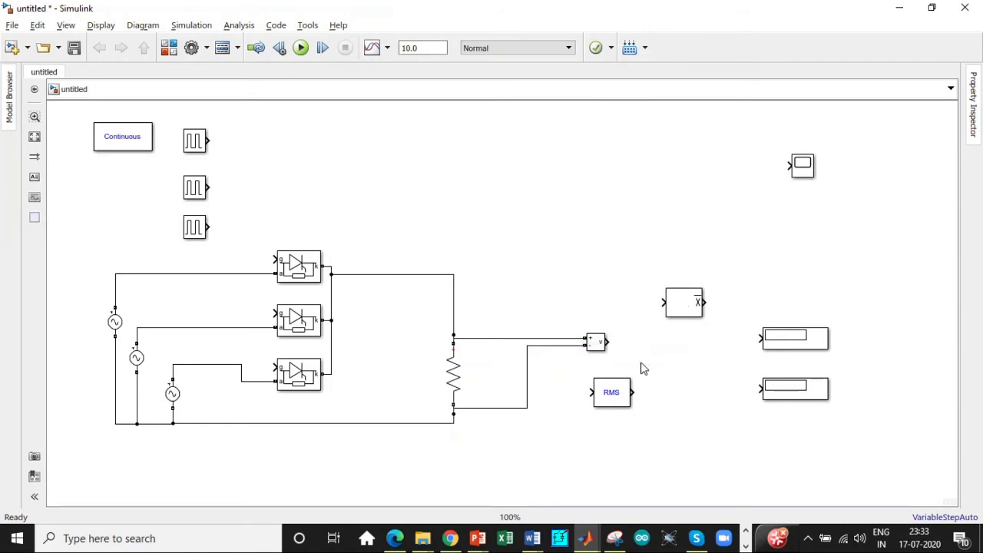
# Change the RMS block's fundamental frequency from 60 to 50 Hz.
pyautogui.click(619, 396)
pyautogui.doubleClick(618, 396)
pyautogui.doubleClick(686, 331)
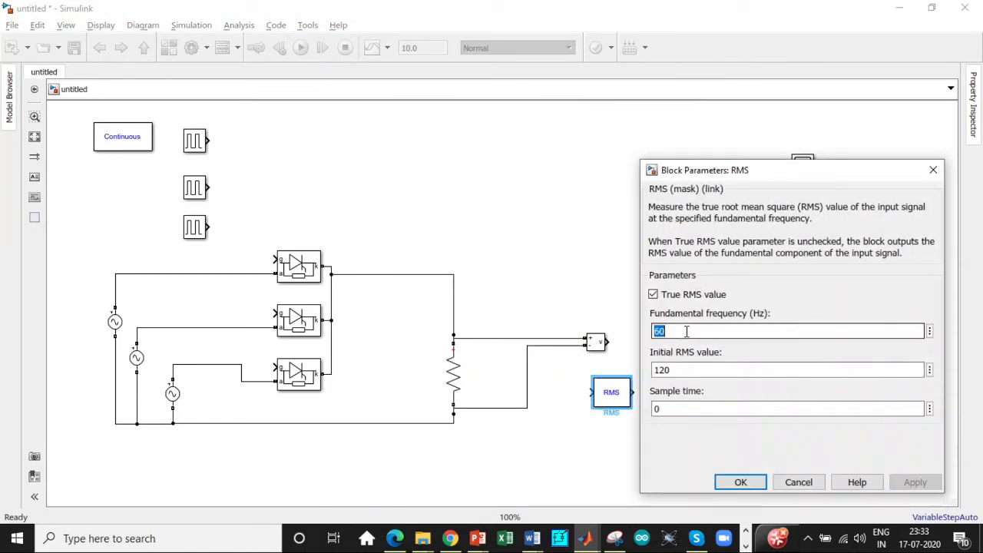
pyautogui.write('50')
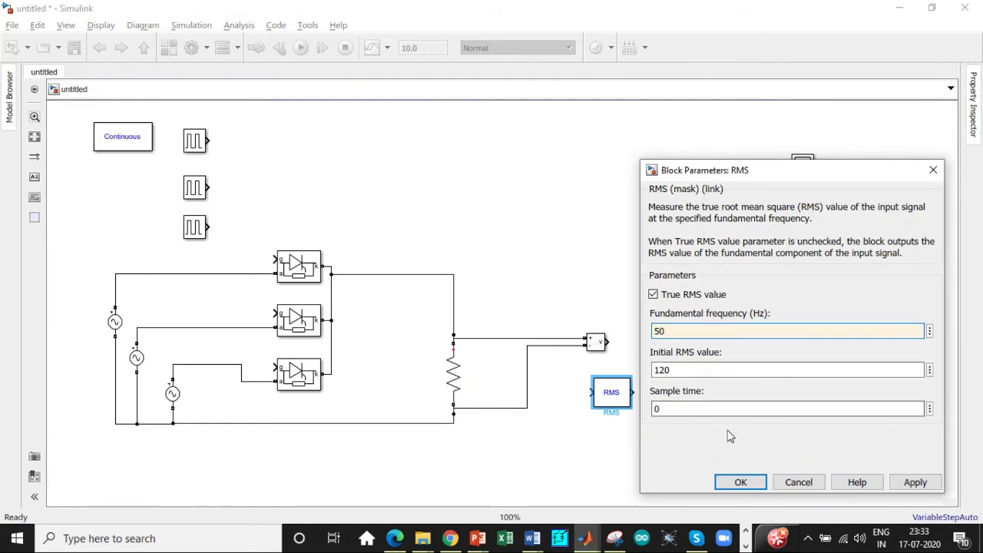
pyautogui.click(740, 481)
# Set the Mean block's fundamental frequency to 50 Hz as well.
pyautogui.click(692, 294)
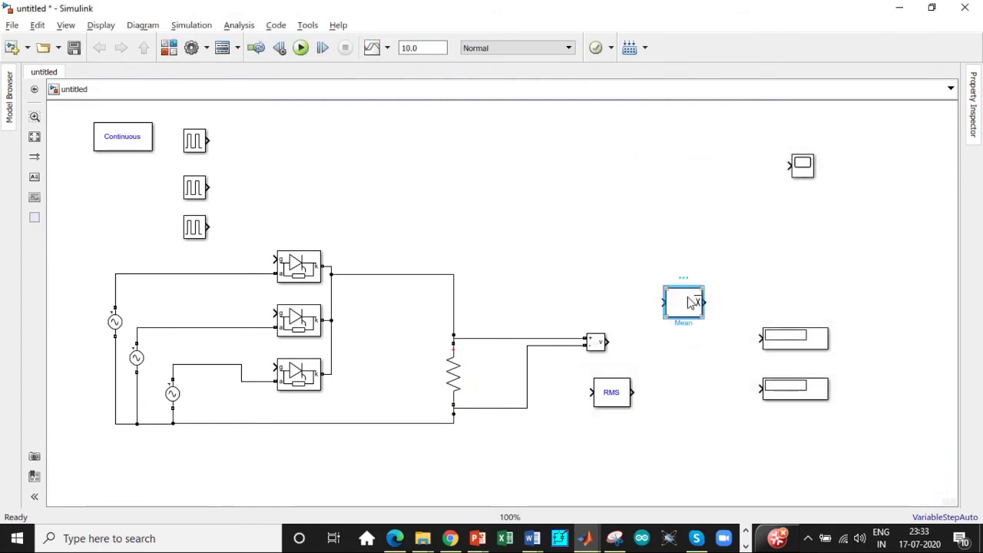
pyautogui.doubleClick(691, 301)
pyautogui.write('50')
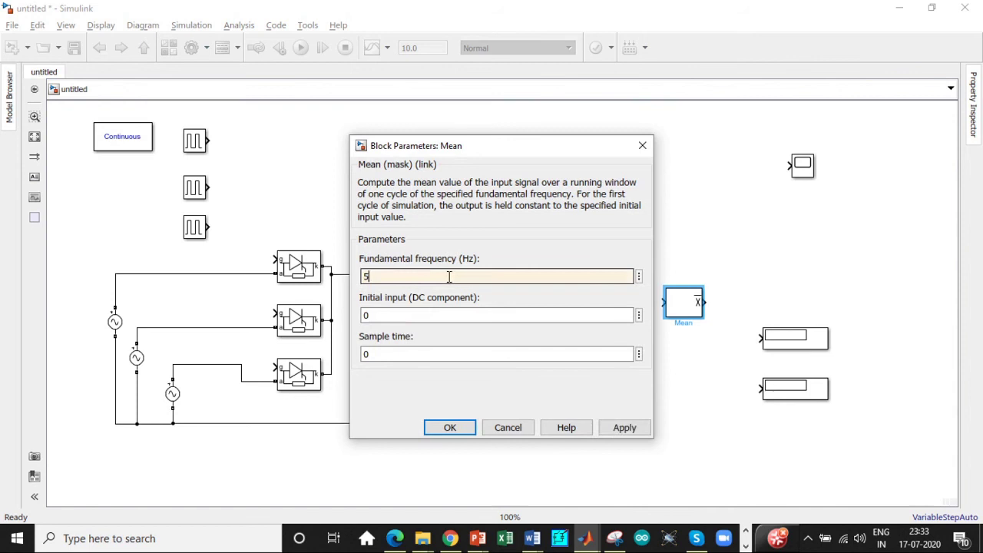
pyautogui.click(450, 428)
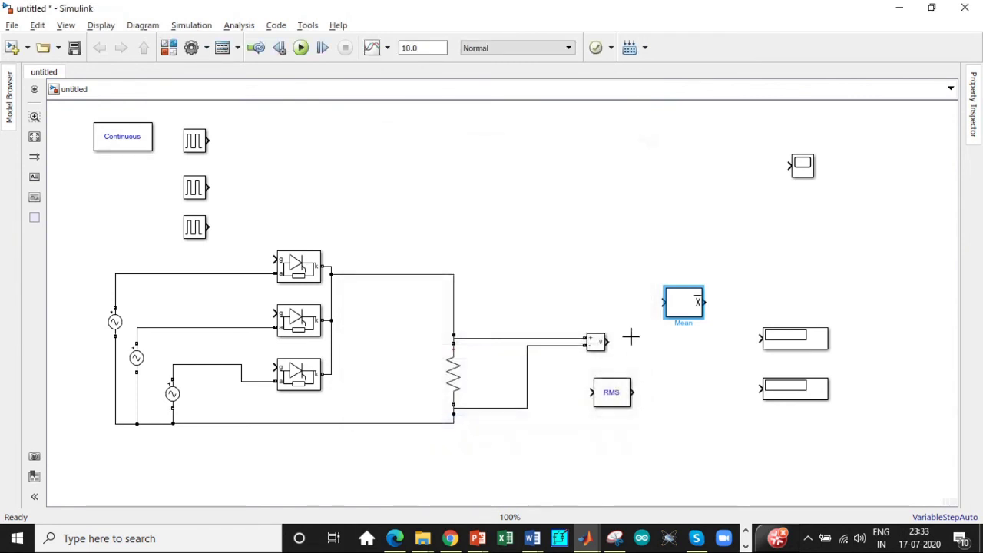
# Rearrange the Mean and RMS blocks lower, aligning each display beside its block.
pyautogui.moveTo(694, 307); pyautogui.dragTo(699, 361)
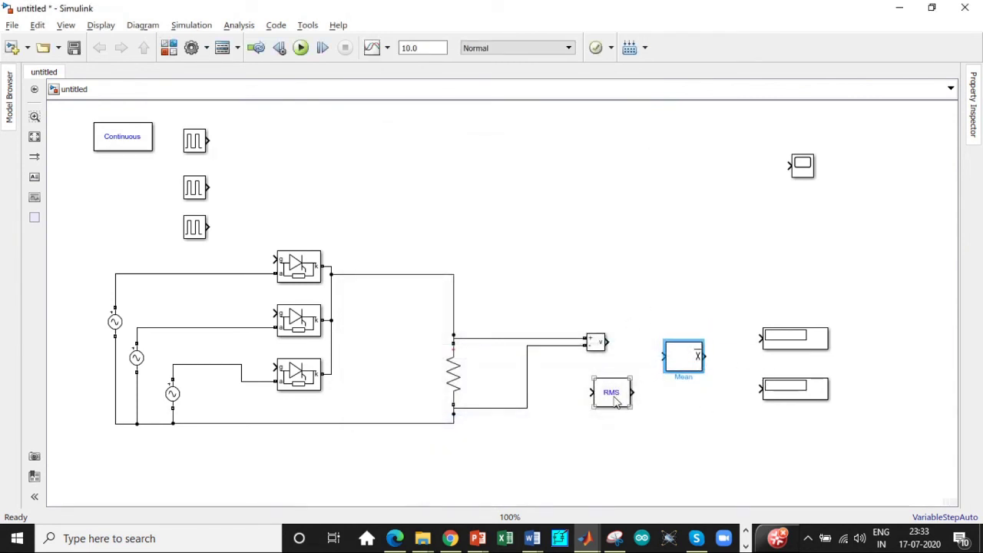
pyautogui.moveTo(616, 403); pyautogui.dragTo(698, 438)
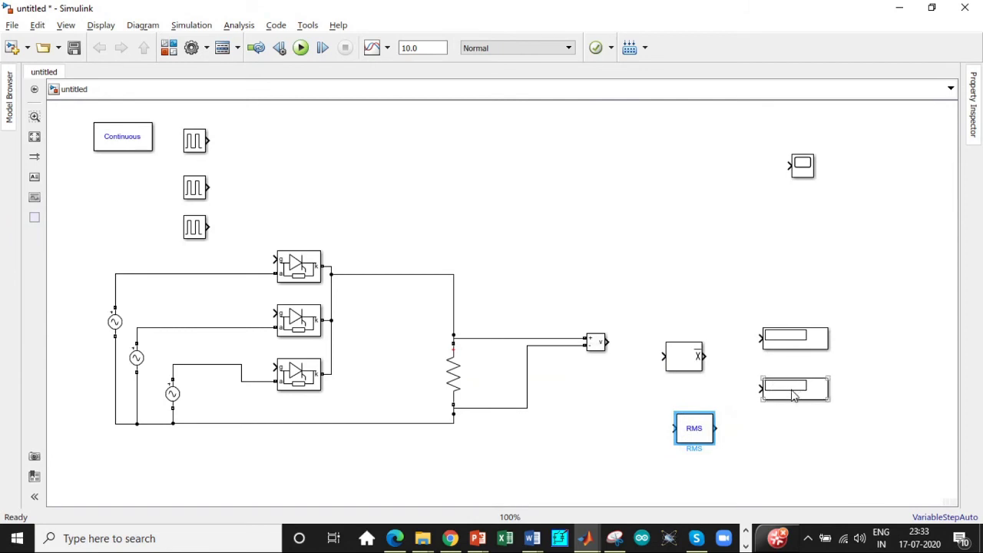
pyautogui.moveTo(797, 395); pyautogui.dragTo(799, 434)
pyautogui.moveTo(791, 337); pyautogui.dragTo(791, 354)
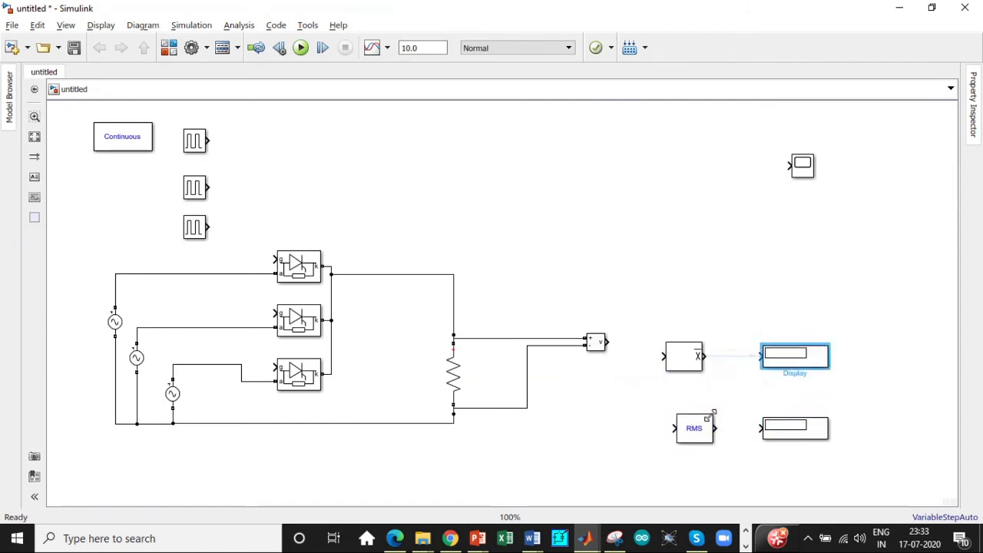
pyautogui.click(701, 433)
pyautogui.moveTo(701, 433); pyautogui.dragTo(690, 433)
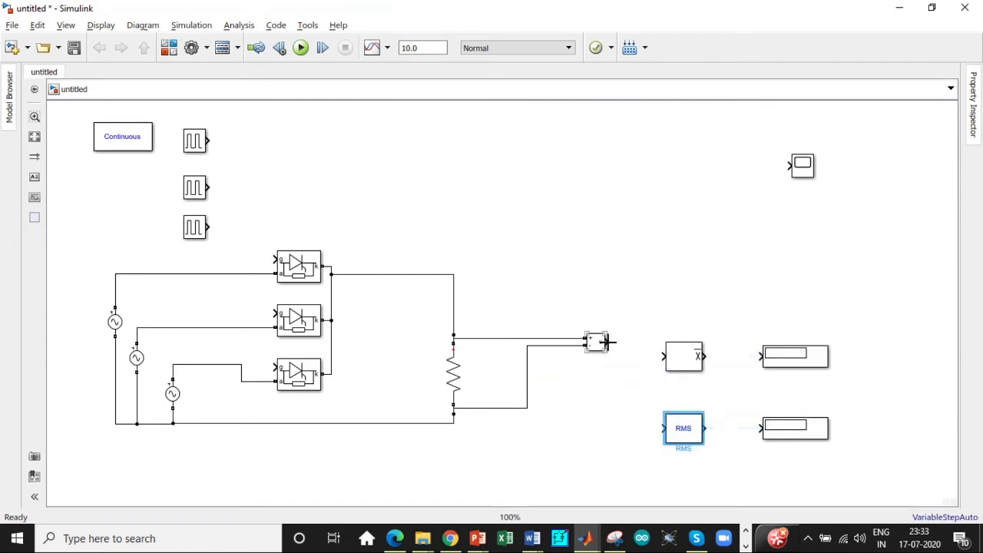
# Feed the measured voltage into Mean, RMS and the Scope, and each result into its Display.
pyautogui.moveTo(606, 342)
pyautogui.mouseDown()
pyautogui.moveTo(657, 344)
pyautogui.moveTo(665, 359)
pyautogui.mouseUp()
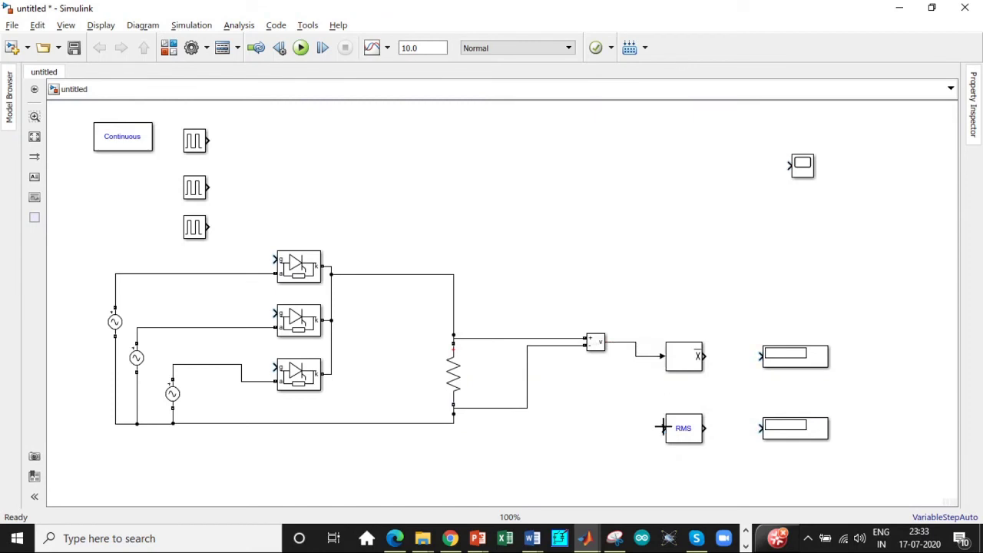
pyautogui.moveTo(662, 428); pyautogui.dragTo(625, 343)
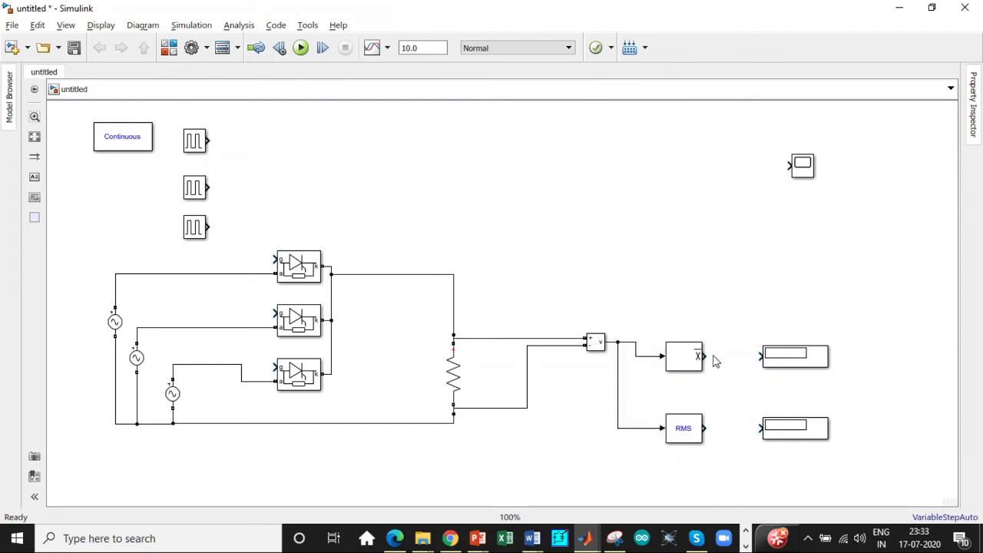
pyautogui.moveTo(714, 361); pyautogui.dragTo(756, 354)
pyautogui.moveTo(705, 428); pyautogui.dragTo(759, 429)
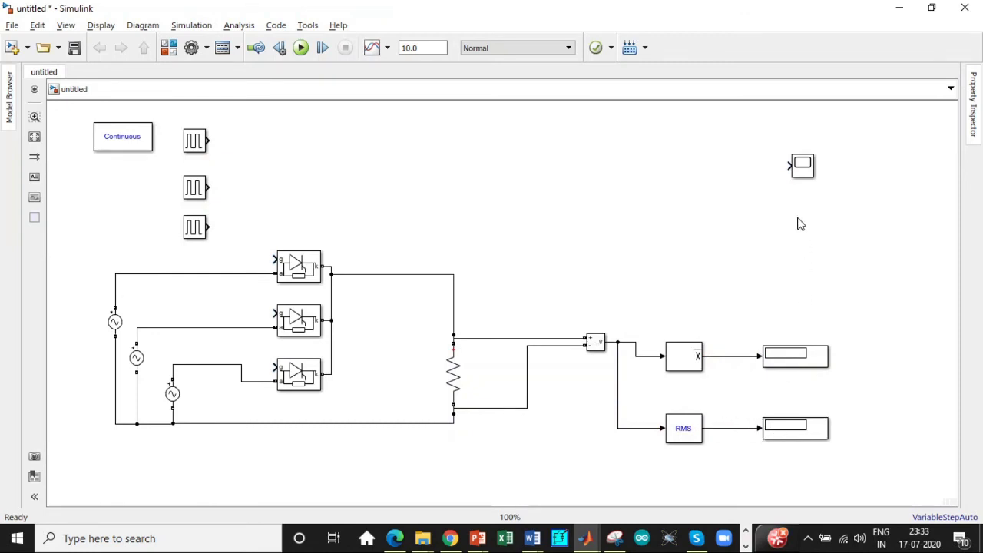
pyautogui.moveTo(729, 185); pyautogui.dragTo(629, 338)
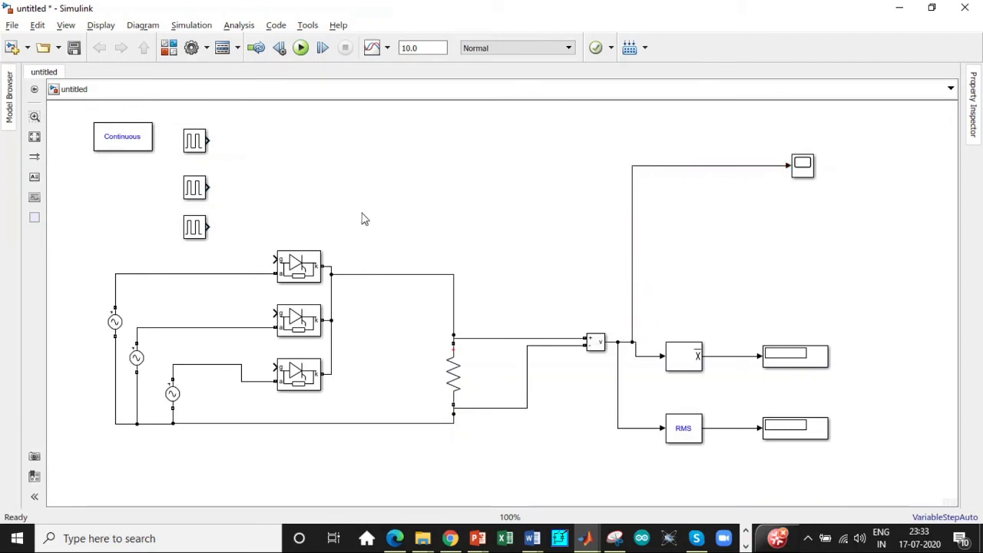
# Connect the three pulse generators to the top, middle and bottom thyristor gates.
pyautogui.moveTo(215, 148); pyautogui.dragTo(275, 258)
pyautogui.moveTo(210, 189)
pyautogui.mouseDown()
pyautogui.moveTo(262, 316)
pyautogui.moveTo(270, 311)
pyautogui.mouseUp()
pyautogui.moveTo(209, 228)
pyautogui.mouseDown()
pyautogui.moveTo(230, 331)
pyautogui.moveTo(271, 367)
pyautogui.mouseUp()
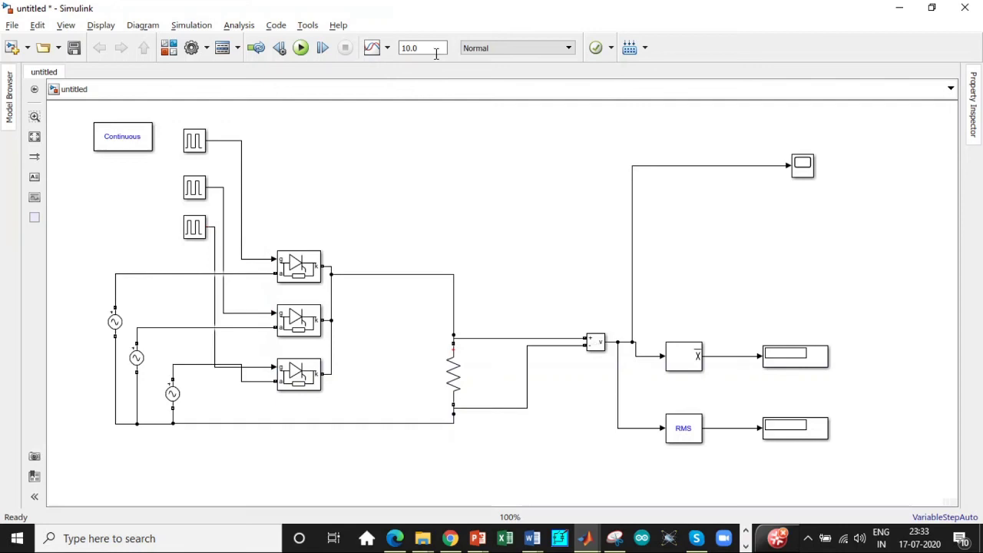
# Set the simulation stop time to 1 second and run the model.
pyautogui.doubleClick(430, 48)
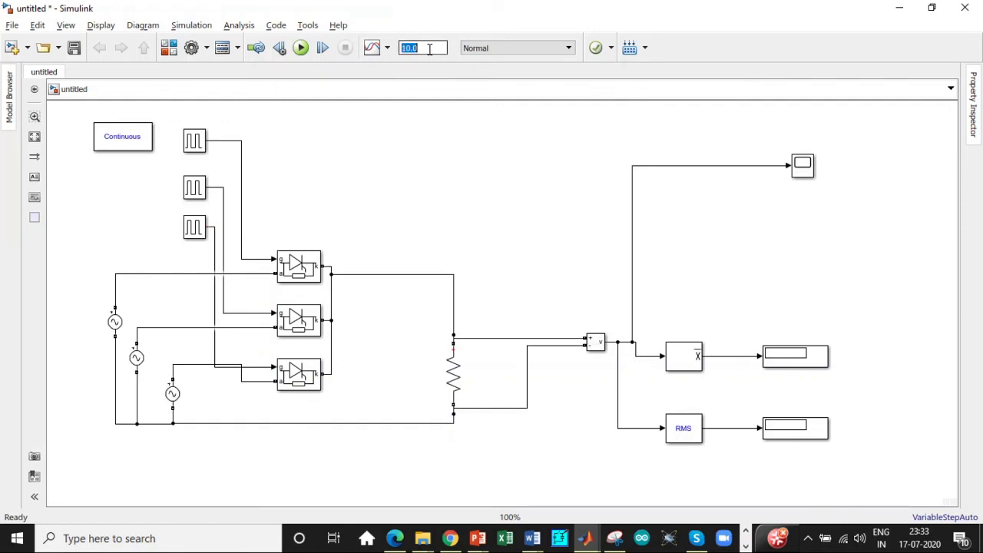
pyautogui.write('1')
pyautogui.click(299, 47)
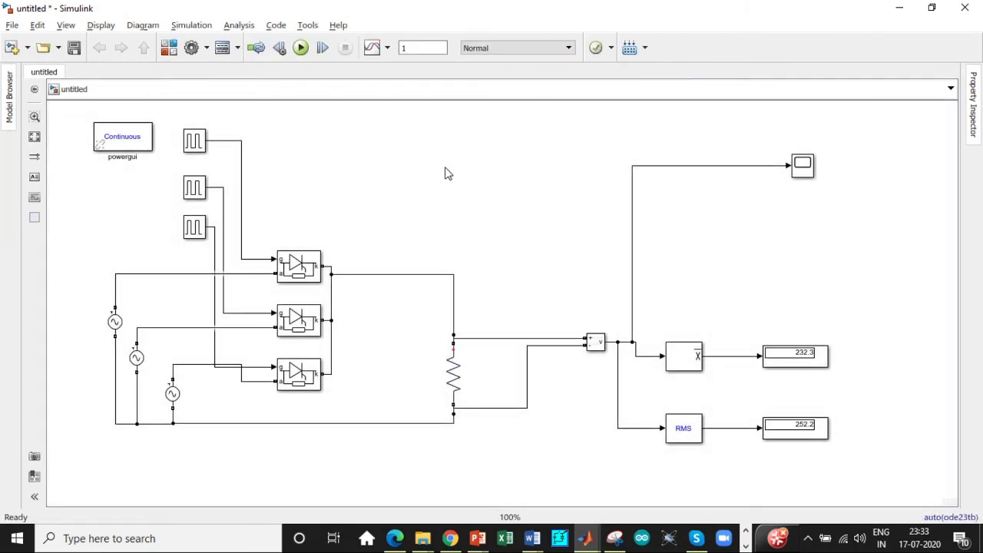
# Check the displays: mean voltage 232.3 and RMS voltage 252.2.
pyautogui.click(793, 359)
pyautogui.click(815, 390)
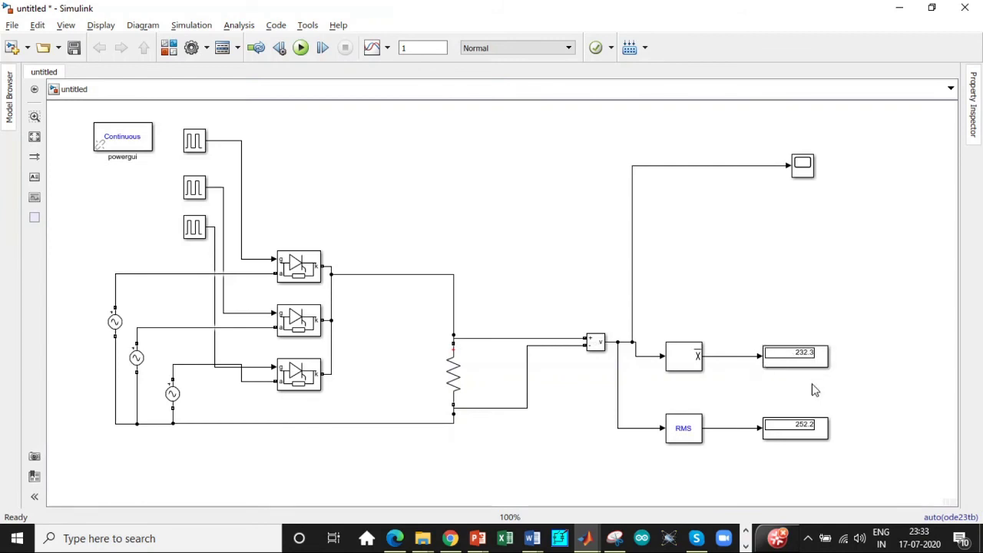
pyautogui.click(813, 433)
pyautogui.click(851, 427)
pyautogui.doubleClick(308, 271)
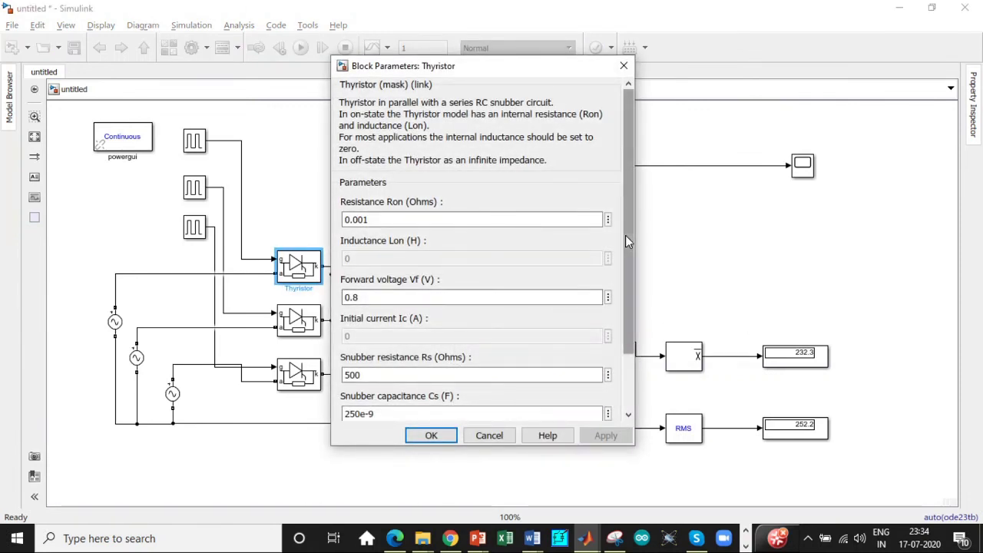
pyautogui.scroll(-2, 625, 235)
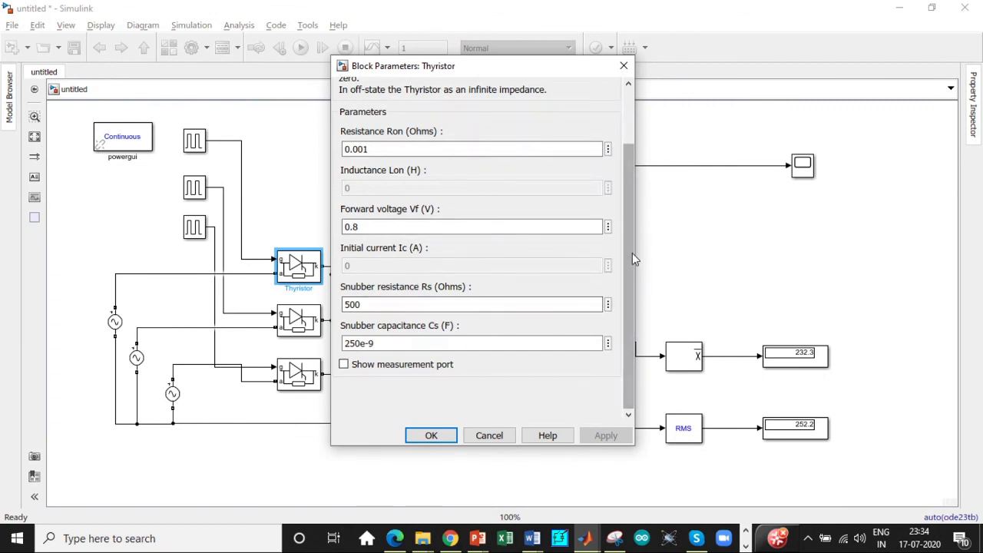
pyautogui.moveTo(631, 253); pyautogui.dragTo(631, 209)
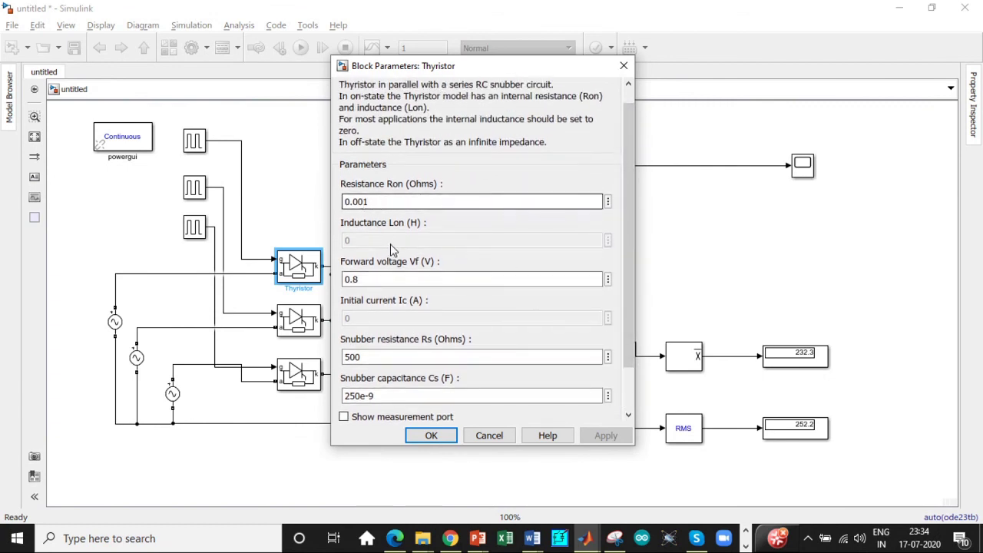
pyautogui.click(626, 68)
pyautogui.doubleClick(803, 165)
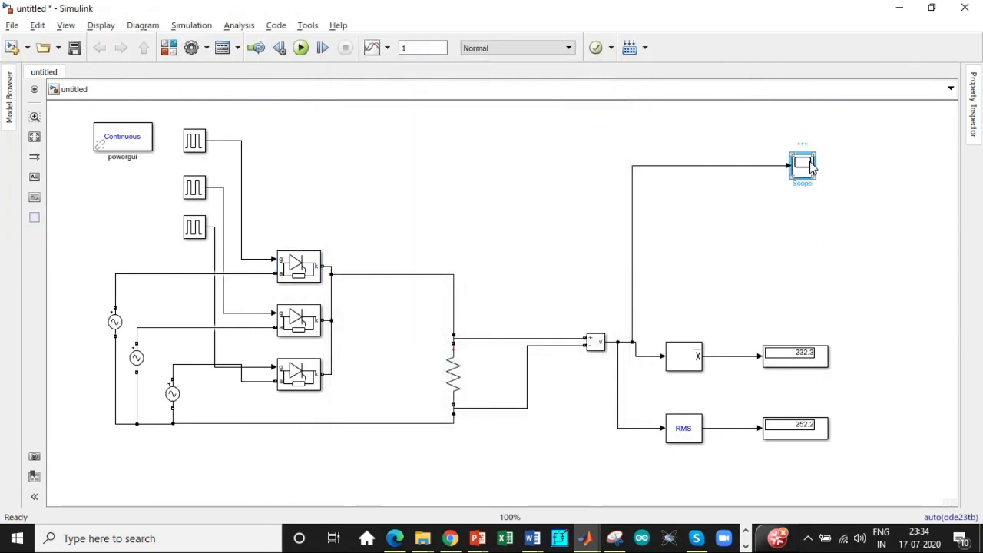
# Maximize the Scope and zoom in twice until individual rectified pulses peaking near 320 V show.
pyautogui.click(640, 74)
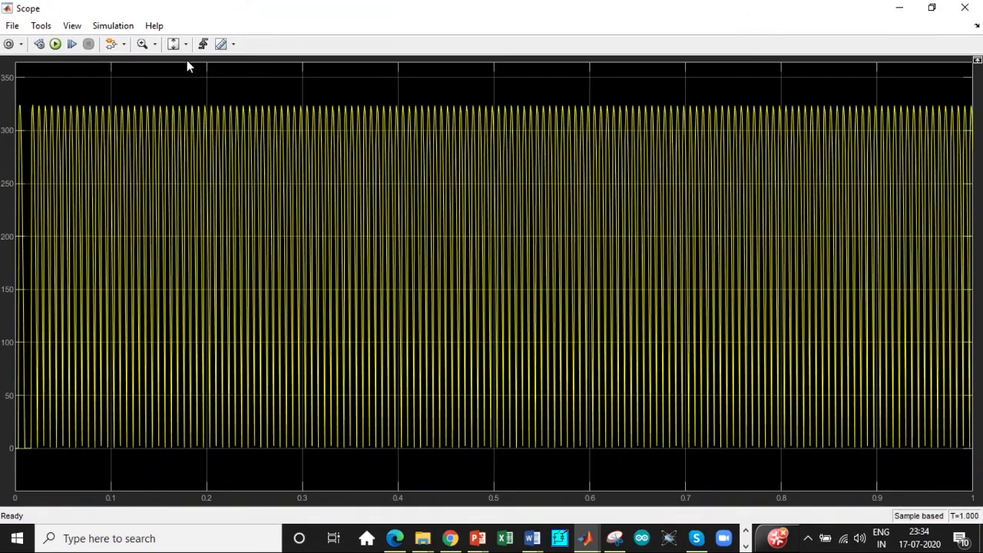
pyautogui.click(154, 44)
pyautogui.click(144, 77)
pyautogui.click(154, 44)
pyautogui.click(145, 64)
pyautogui.moveTo(239, 82); pyautogui.dragTo(379, 453)
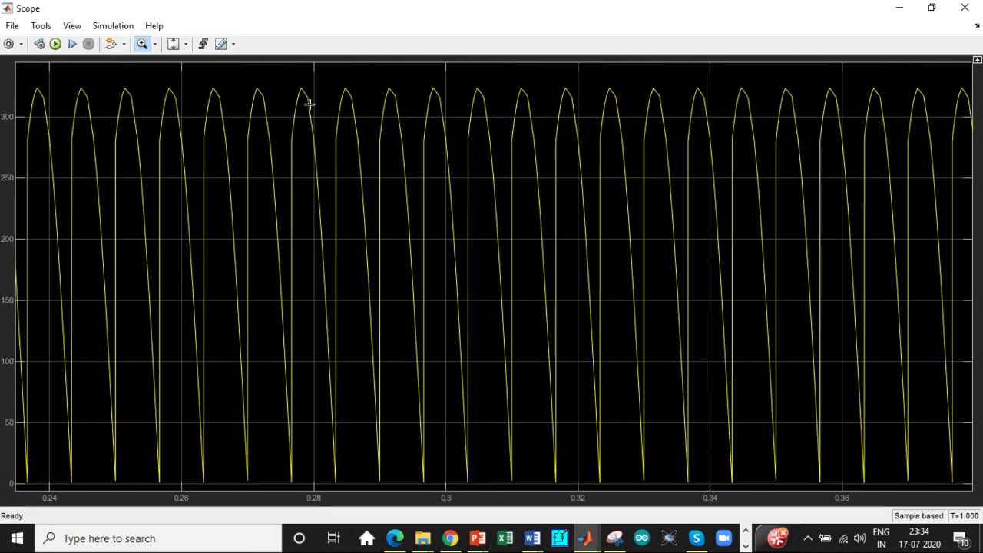
pyautogui.moveTo(313, 81); pyautogui.dragTo(559, 483)
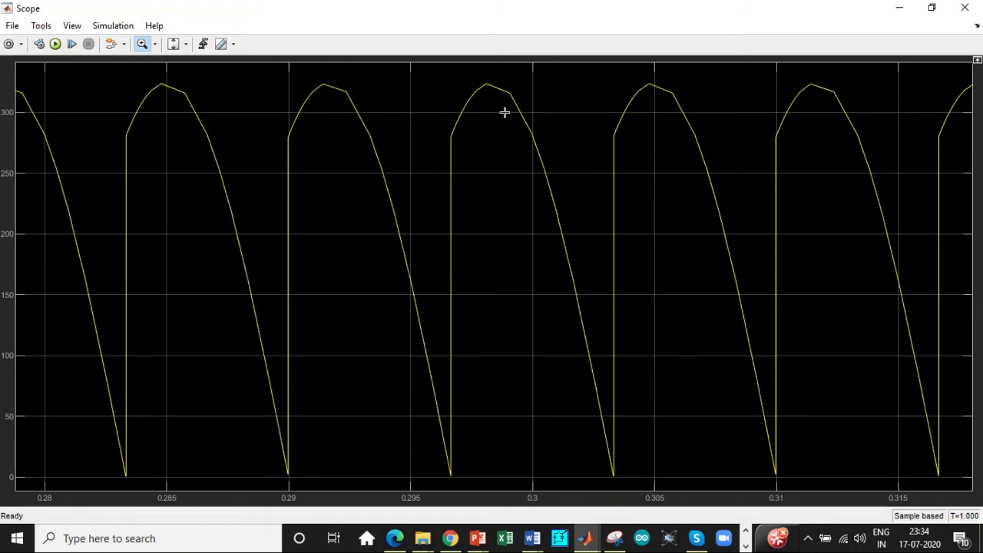
# Close the Scope window to return to the rectifier diagram.
pyautogui.click(965, 7)
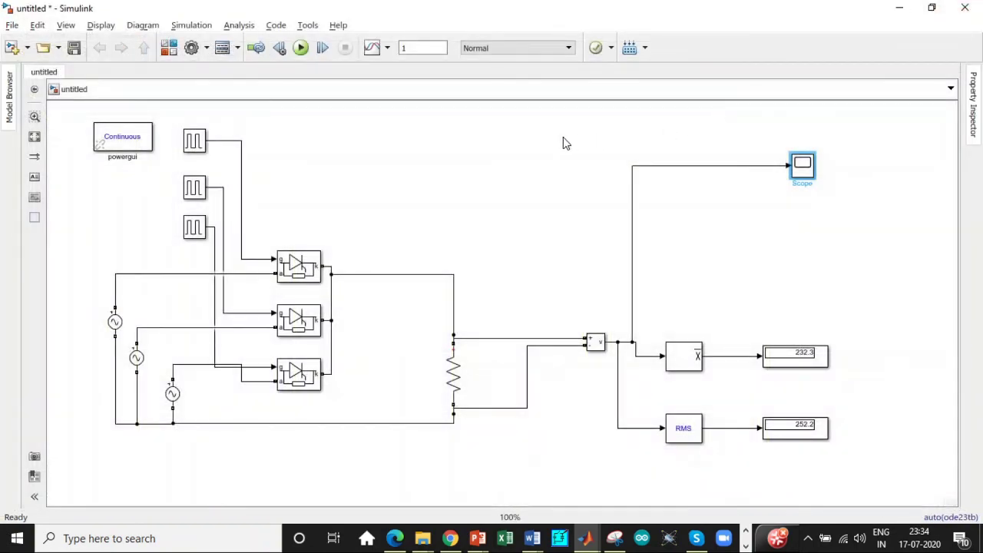